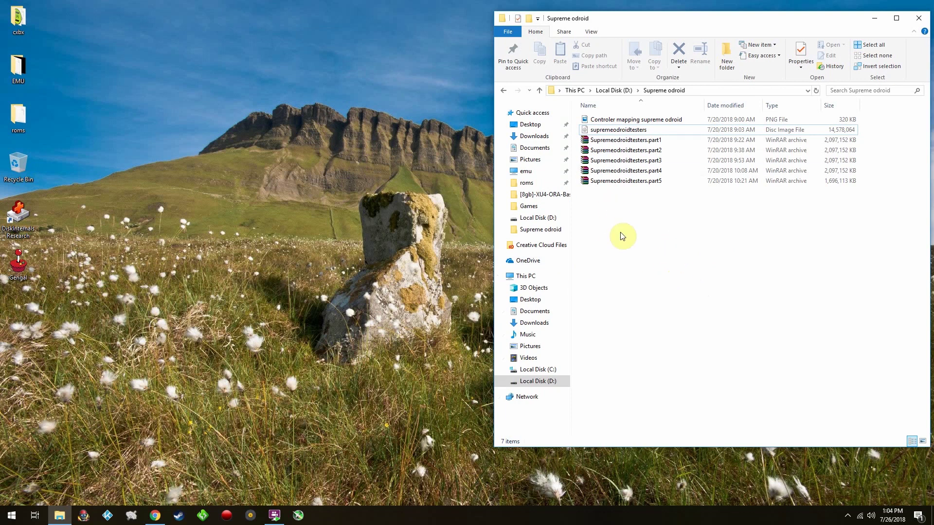
Step: View the whole Supreme XU4 controller mapping image in Photos, then minimize it
double_click(650, 120)
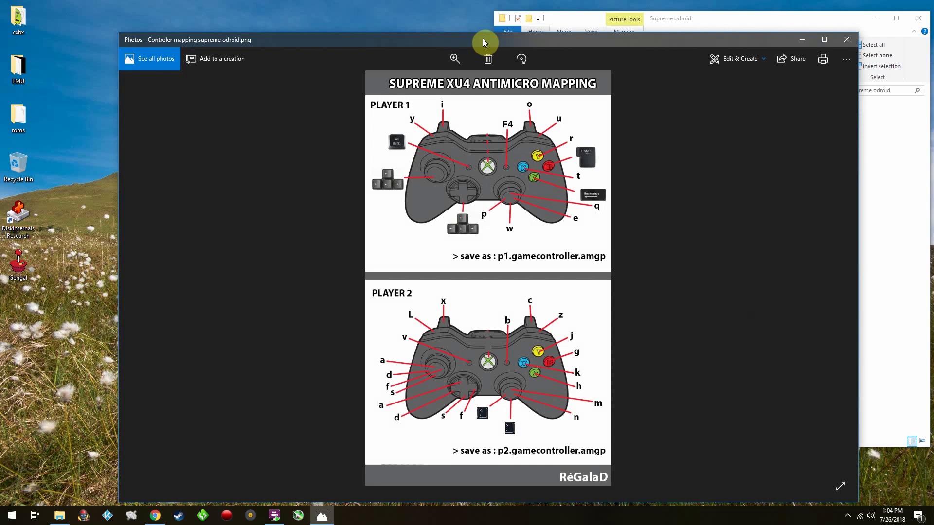
drag(483, 39, 510, 178)
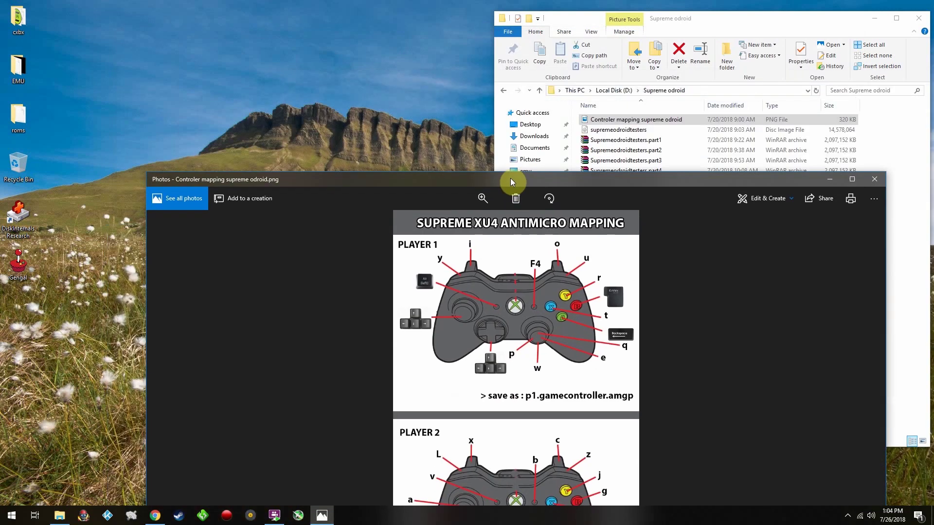
drag(510, 177, 460, 18)
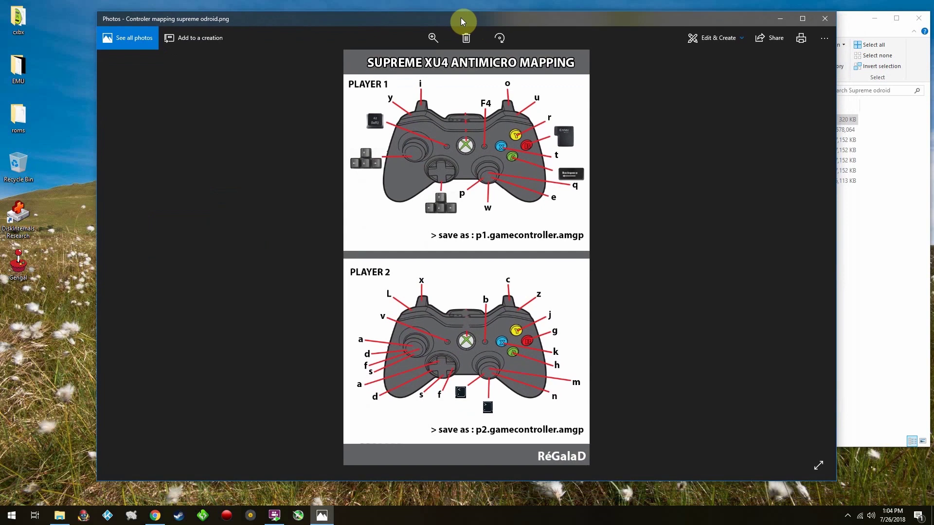
click(782, 19)
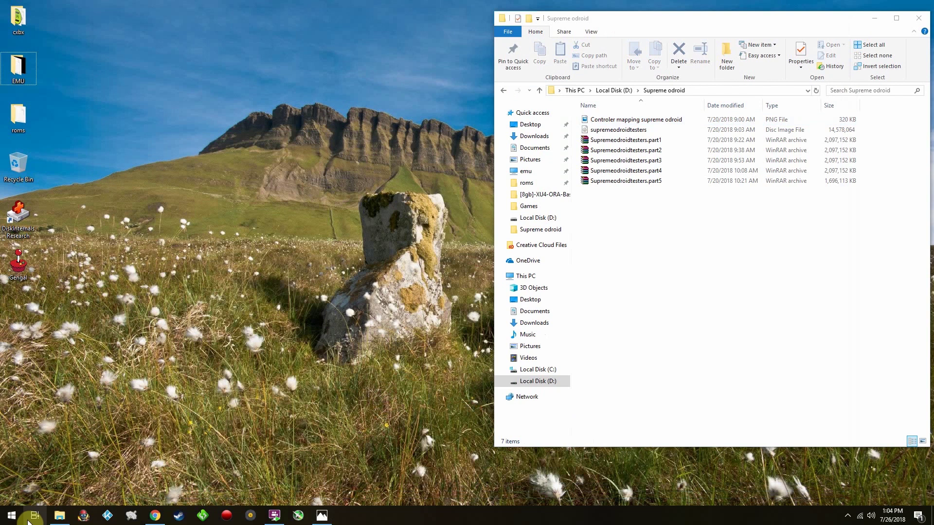
click(11, 515)
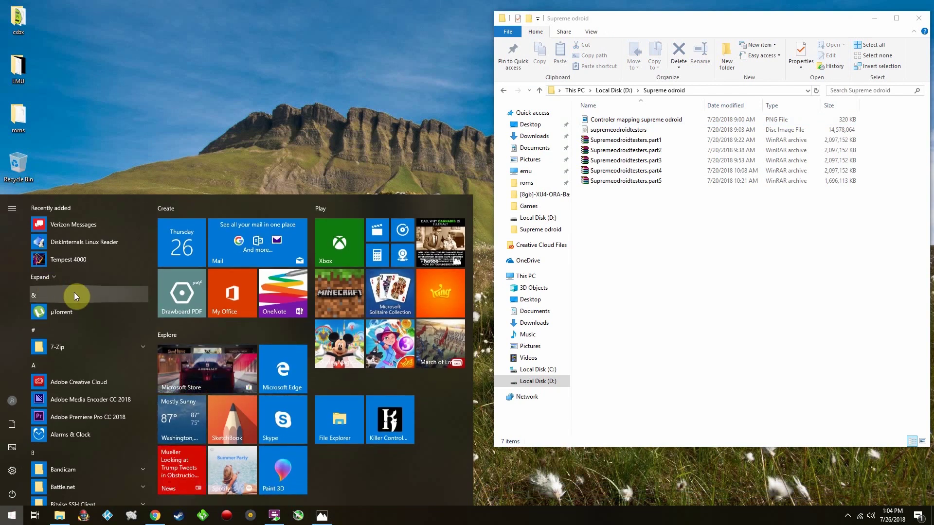
text(sdc)
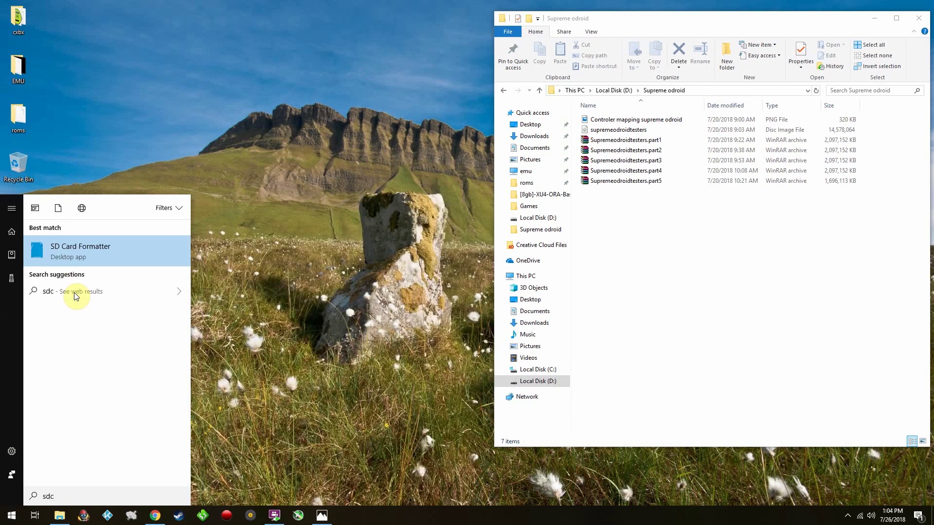
key(Return)
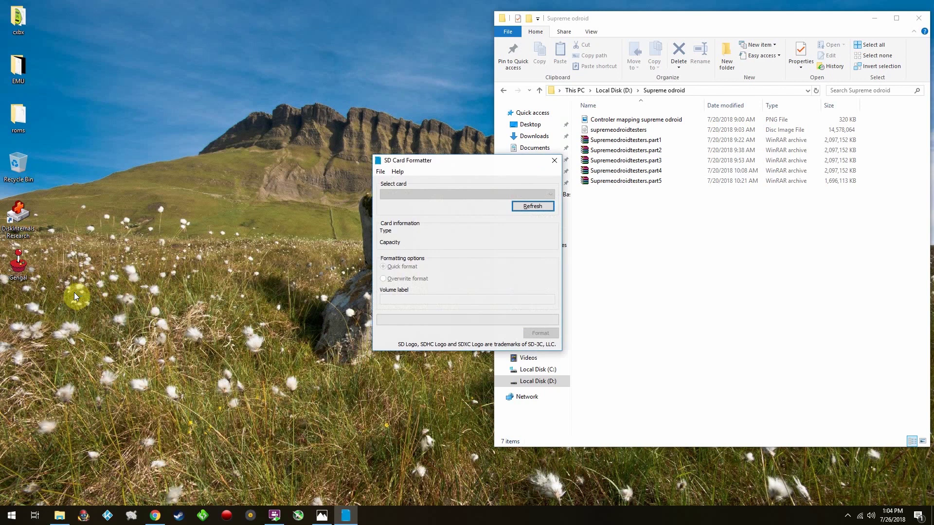
key(alt+F4)
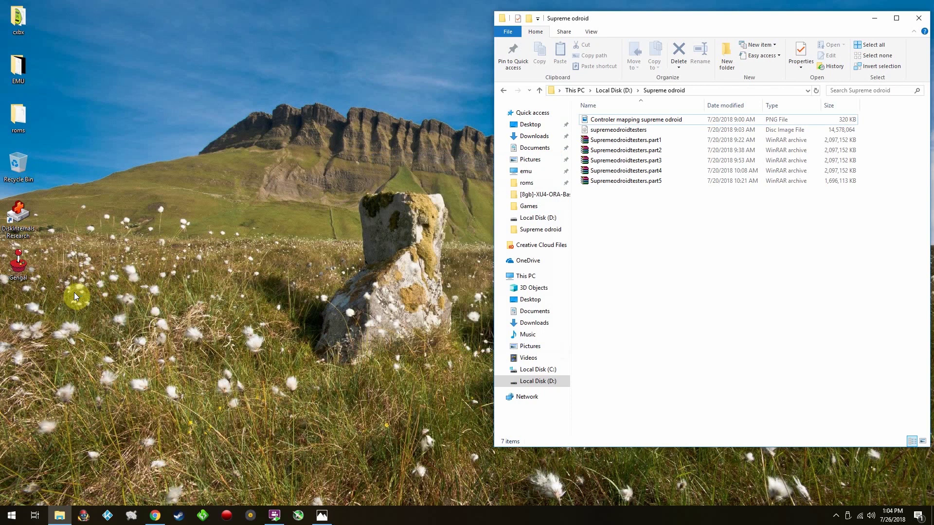
click(13, 517)
text(sd)
click(85, 247)
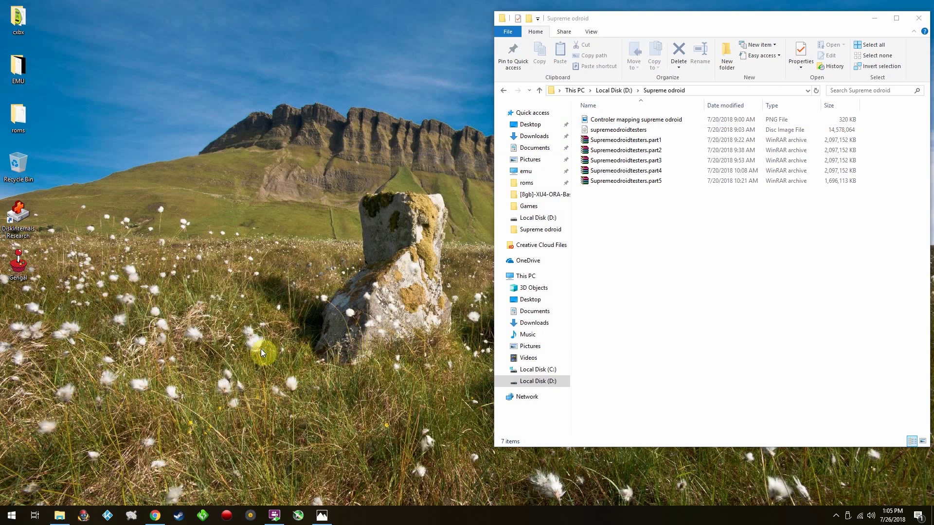
click(12, 516)
text(sd)
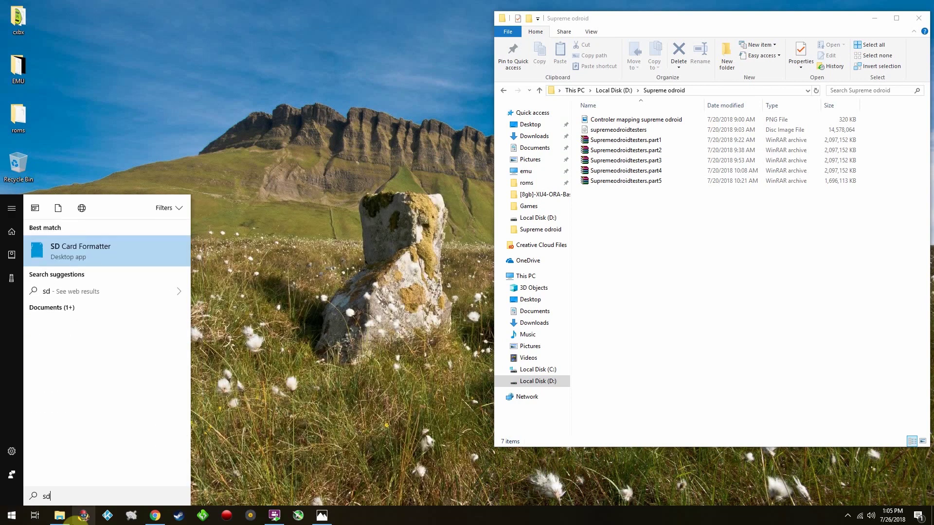
key(Return)
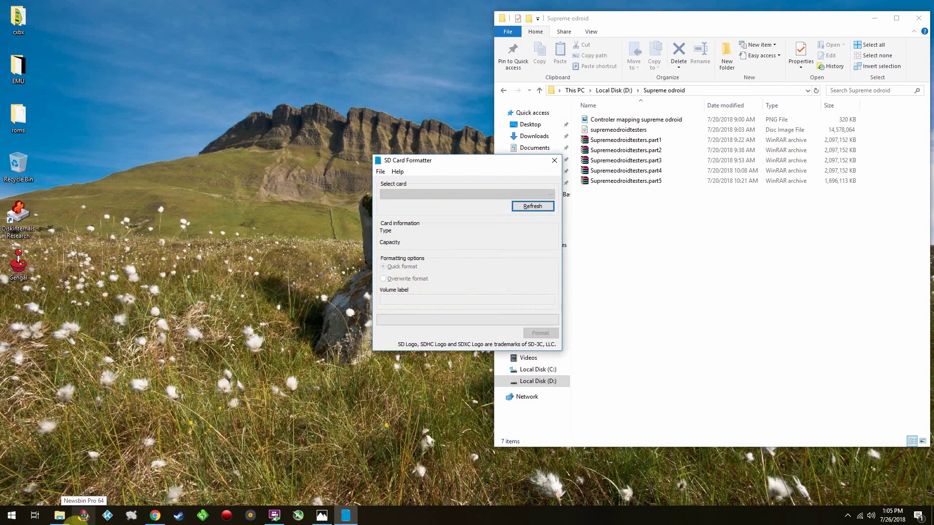
click(554, 160)
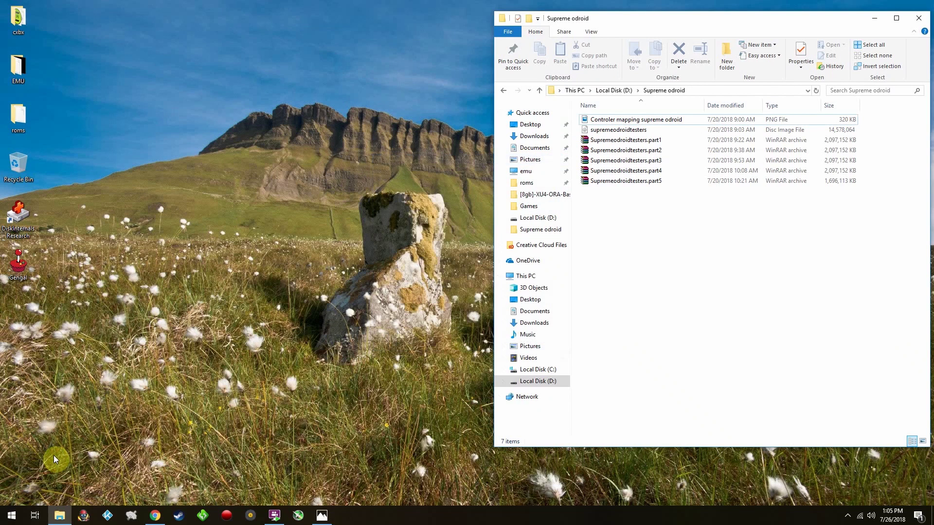
Step: Launch MiniTool Partition Wizard from the Start menu
click(2, 510)
text(mini)
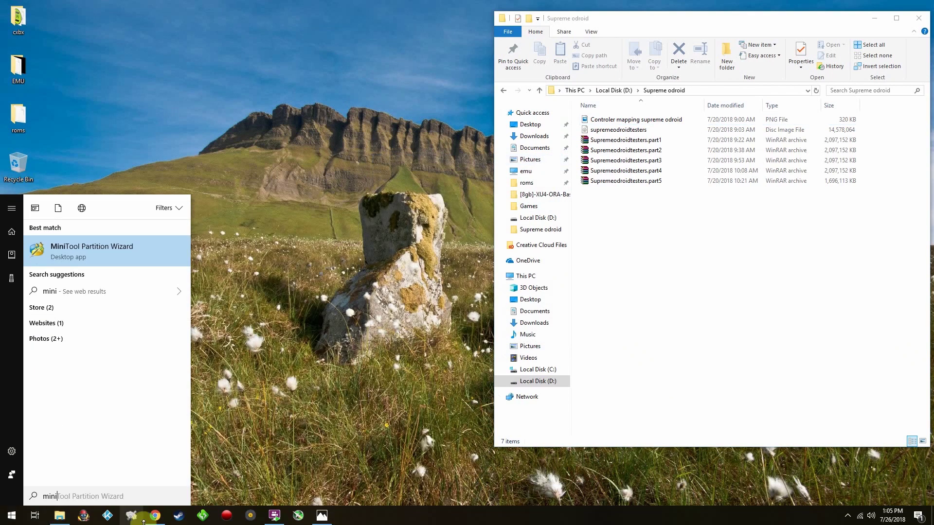
click(128, 250)
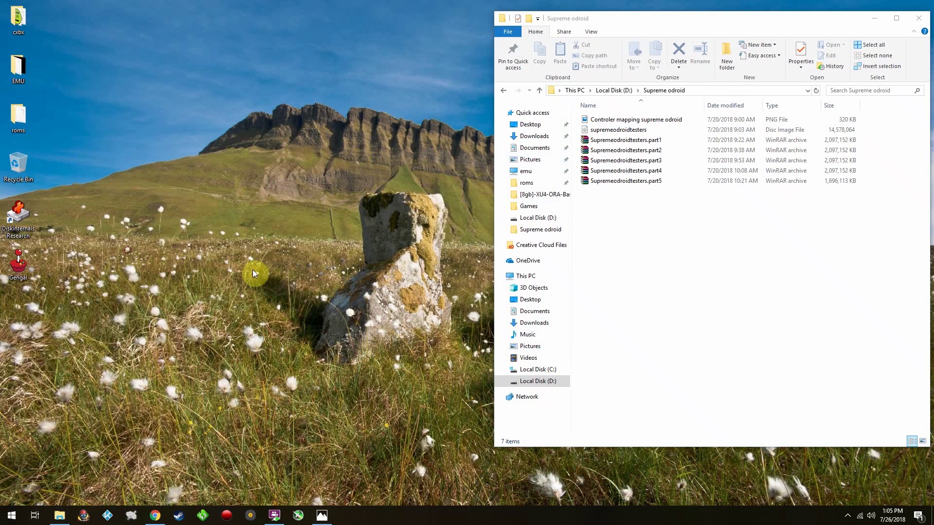
click(310, 231)
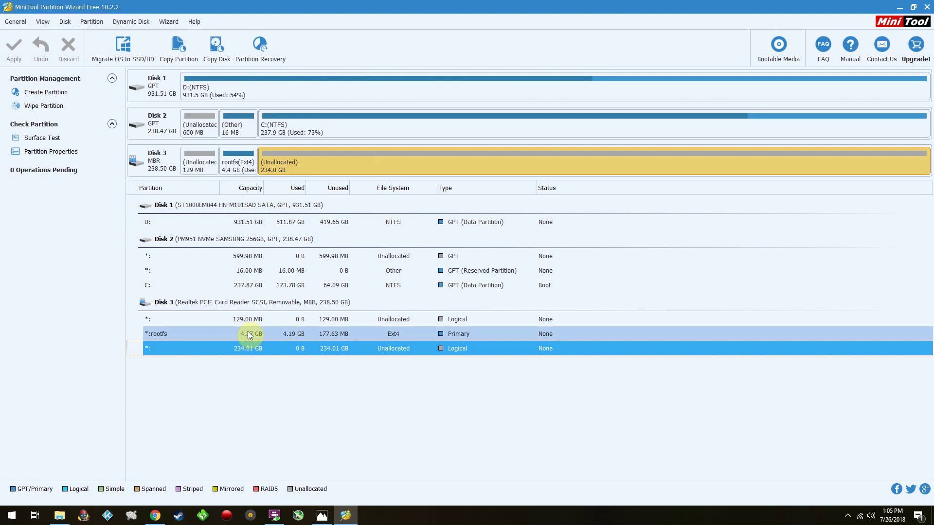
Step: Delete Disk 3's rootfs partition and create a new partition in the freed space
right_click(287, 163)
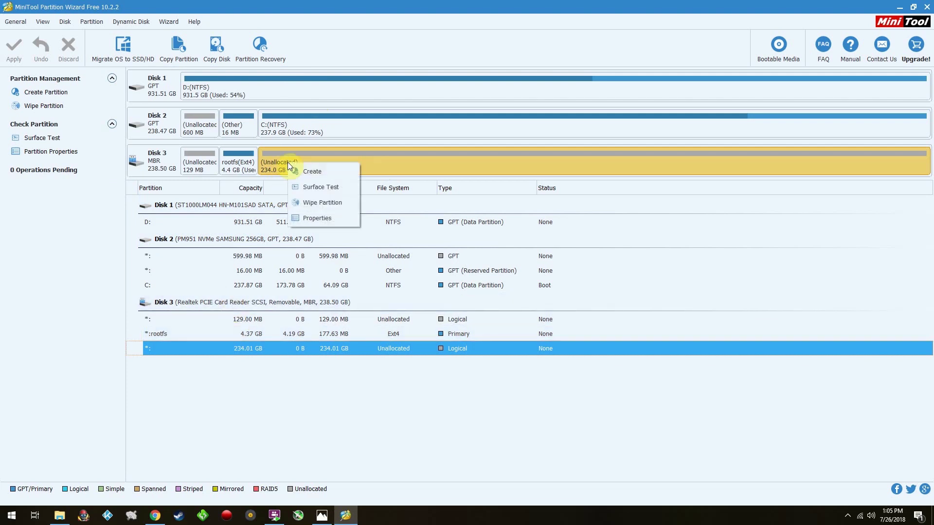
right_click(244, 167)
click(264, 191)
right_click(212, 163)
click(233, 169)
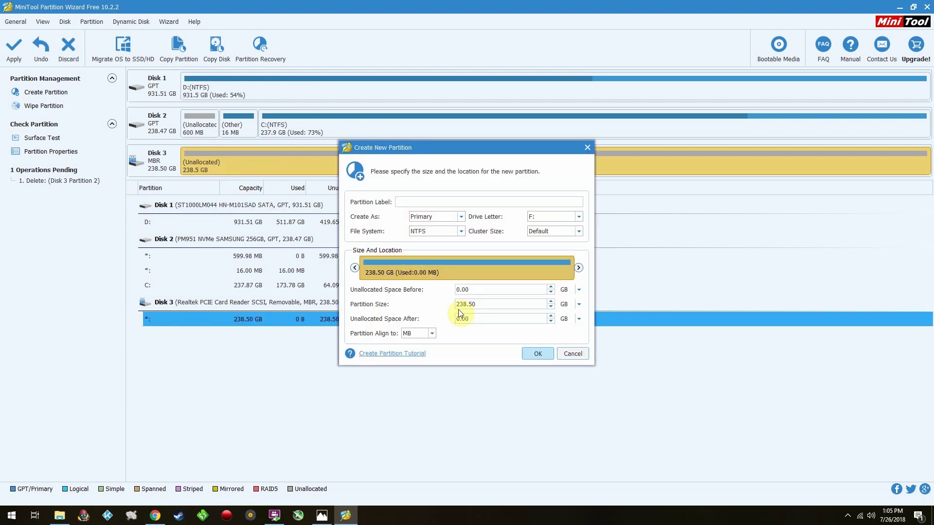
click(573, 354)
right_click(254, 164)
click(276, 175)
Step: Confirm the 238.50 GB NTFS partition, apply the pending operations, and close MiniTool
click(537, 354)
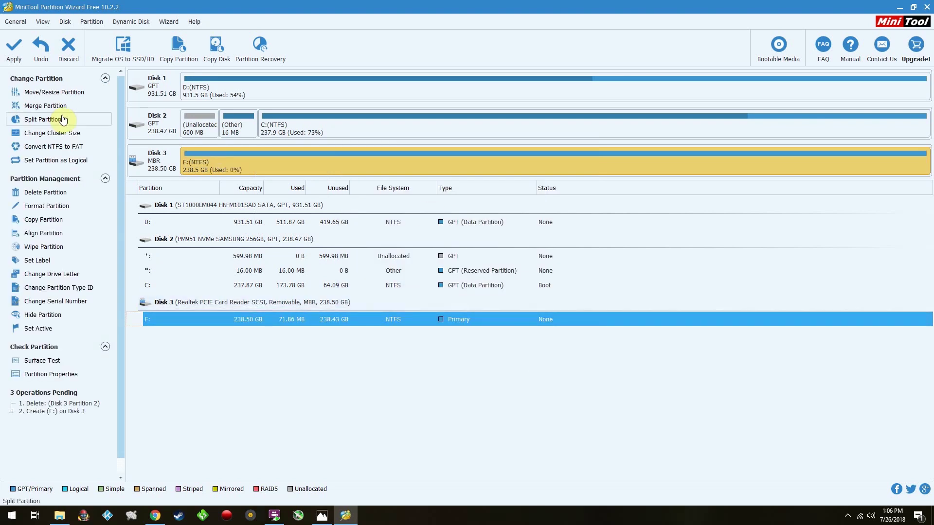
click(13, 50)
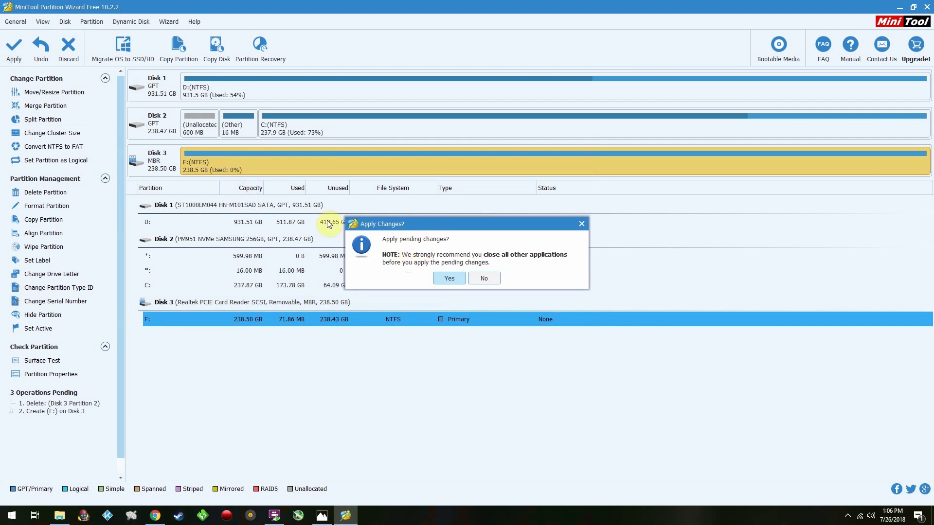
click(447, 279)
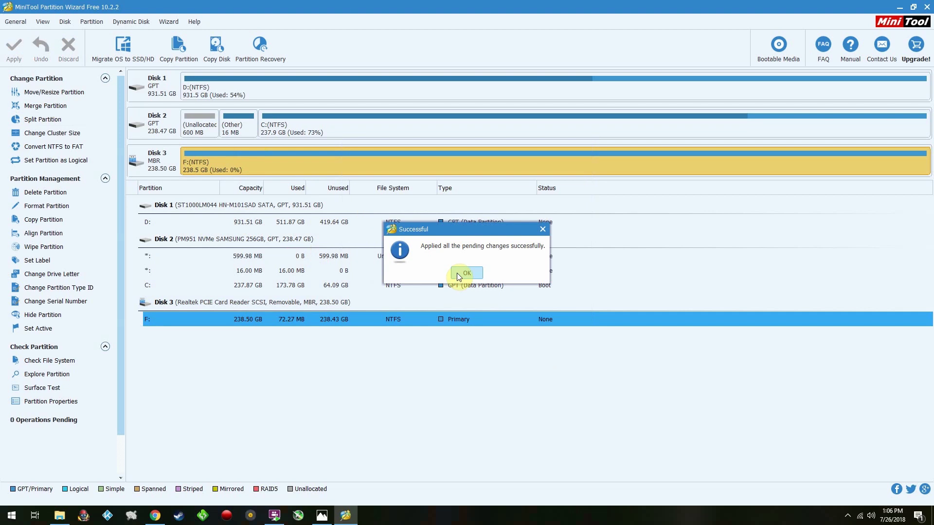
click(466, 273)
click(927, 7)
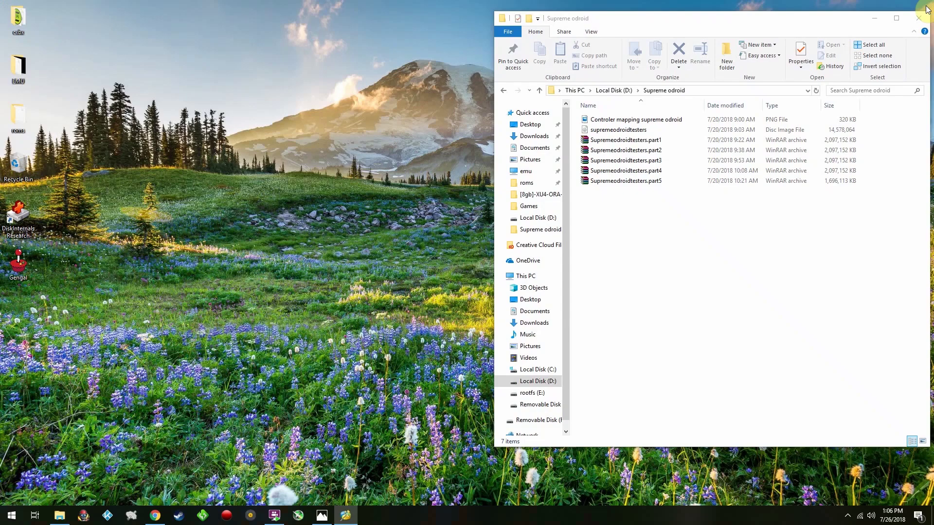
click(11, 517)
text(sd)
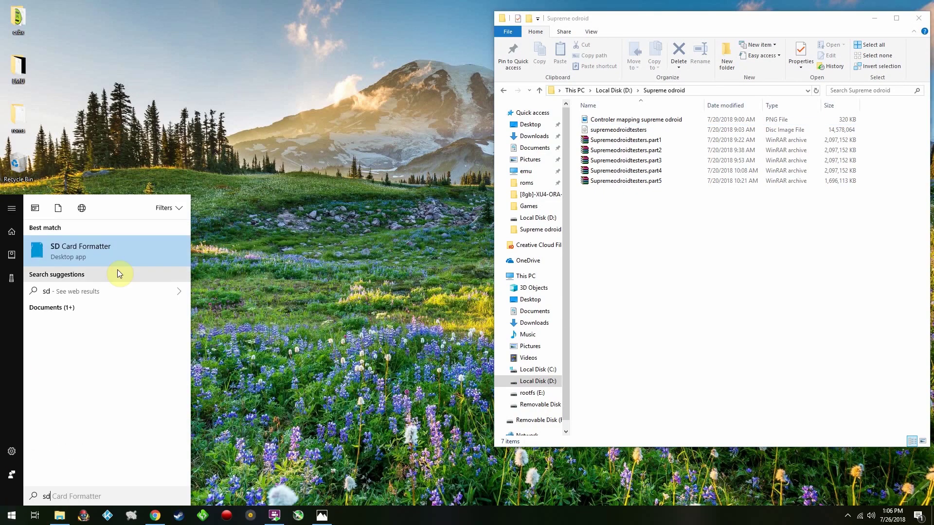
key(Return)
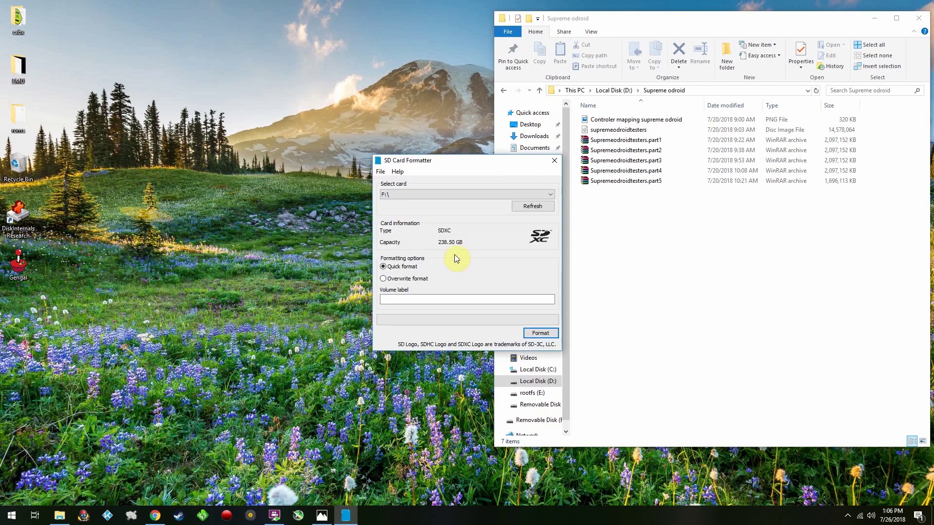
click(555, 160)
click(266, 255)
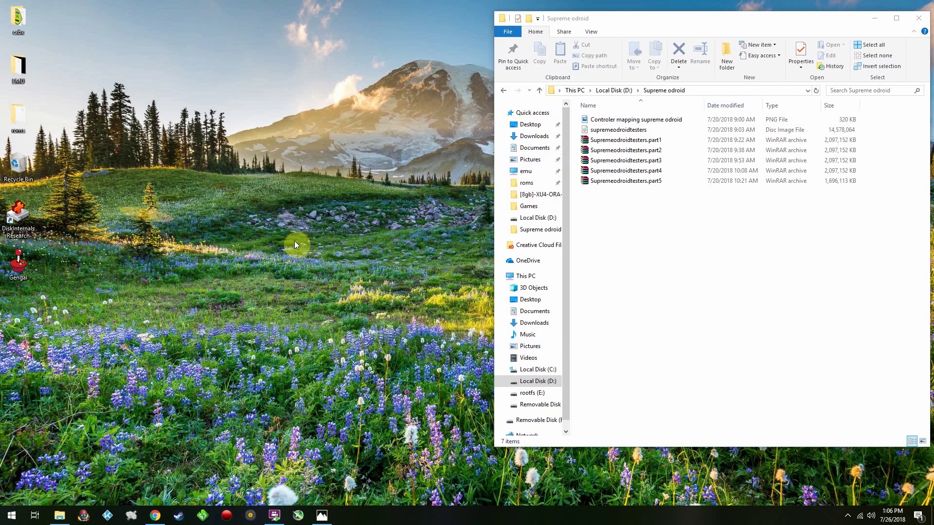
Step: Select supremeodroidtesters.img from the Supreme odroid folder on D: as Etcher's image
click(338, 256)
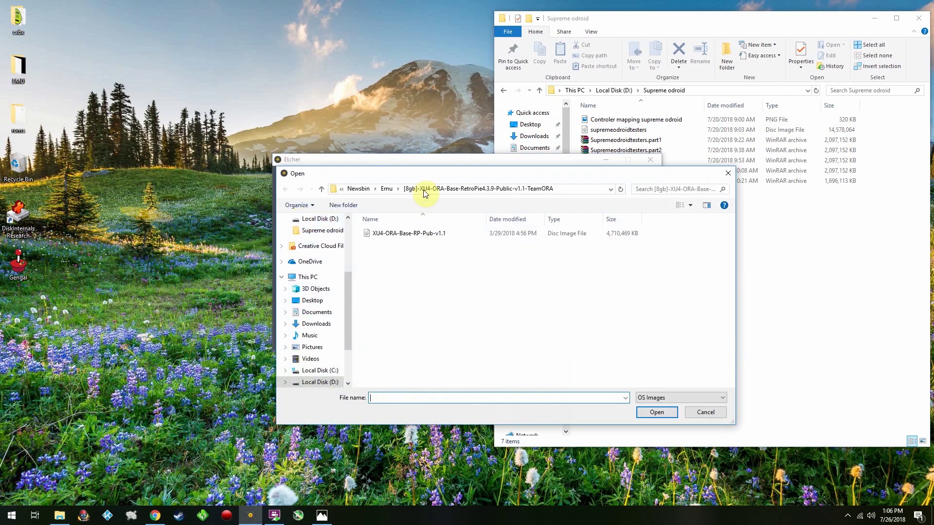
click(386, 188)
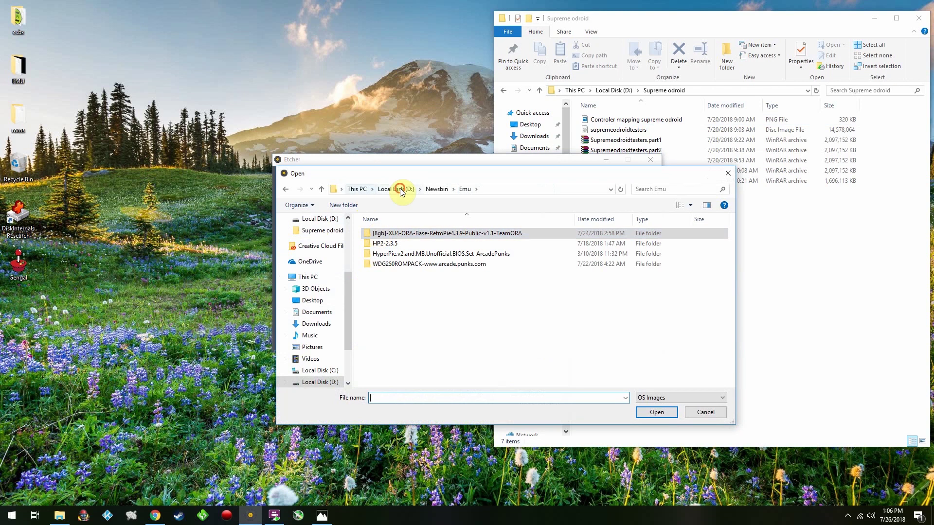
click(395, 189)
double_click(380, 264)
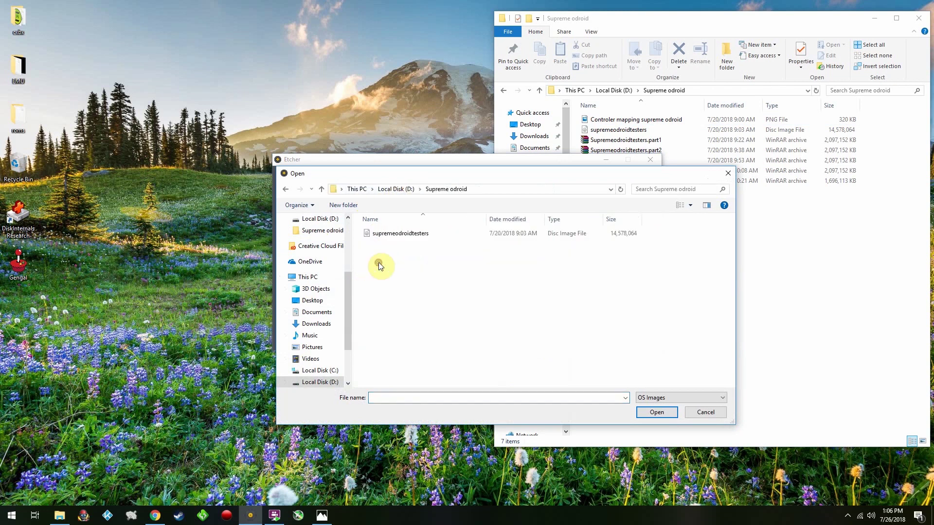
double_click(371, 234)
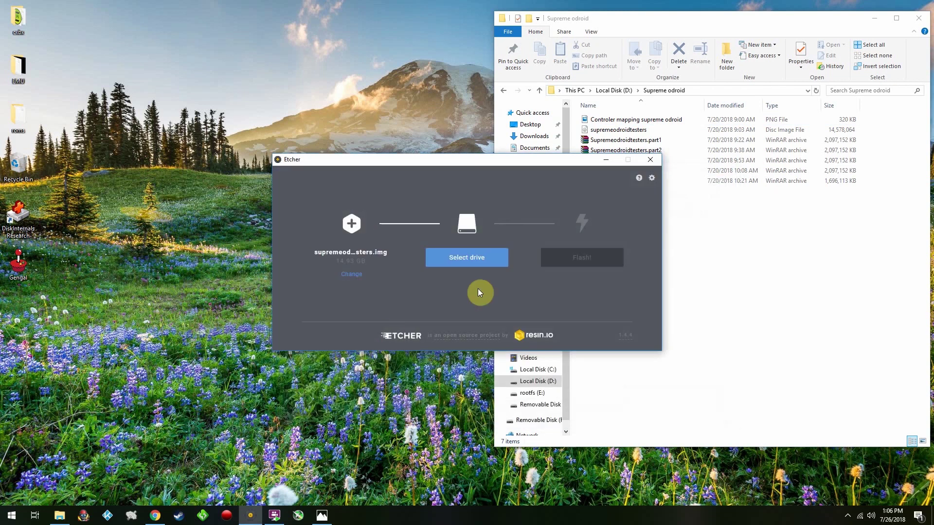
Step: Target the SDXC Card and flash it, accepting the large-drive warning
click(468, 265)
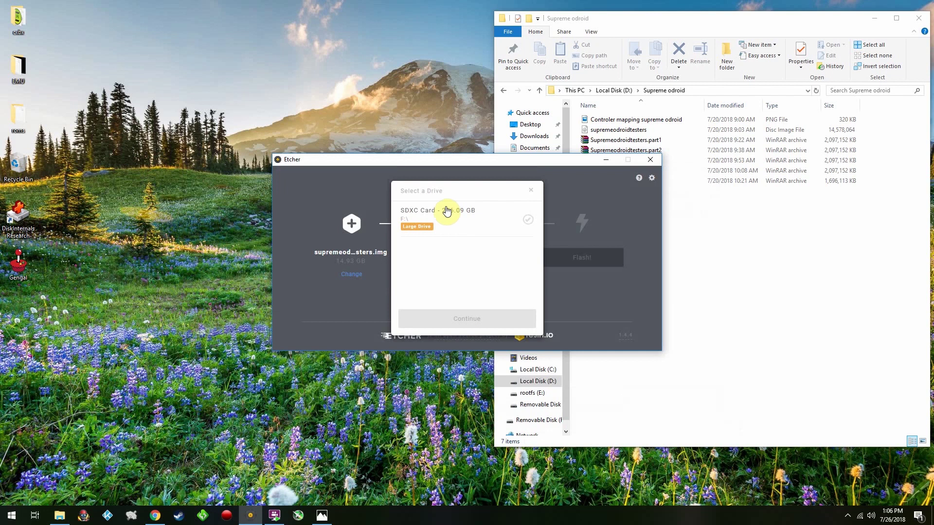
click(427, 223)
click(466, 318)
click(574, 263)
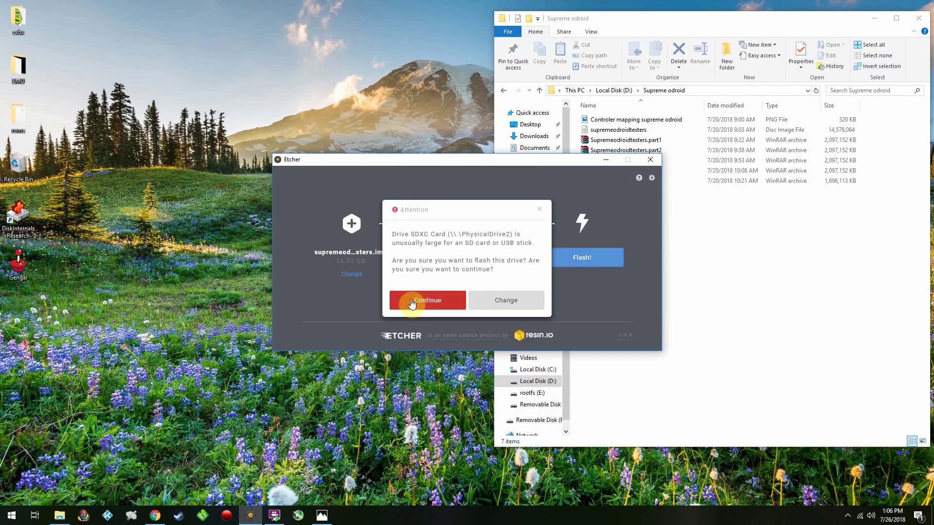
click(412, 302)
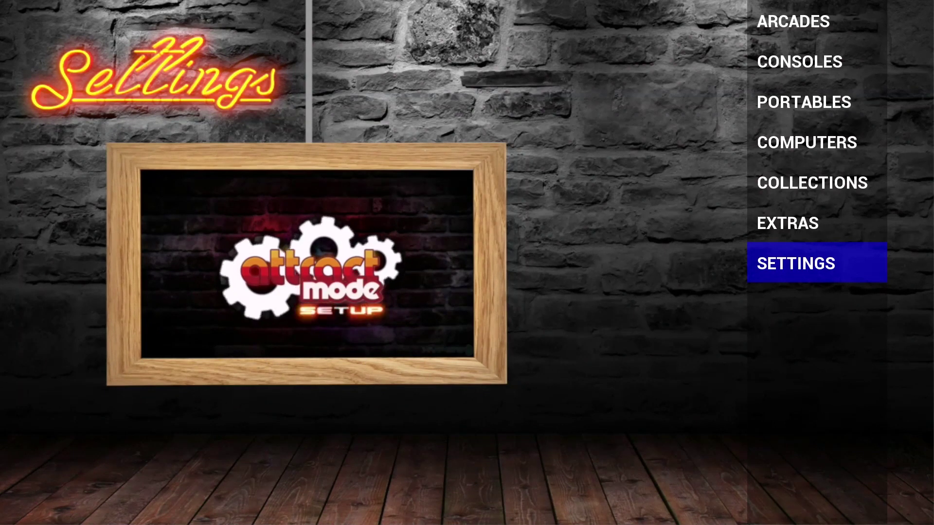
key(Tab)
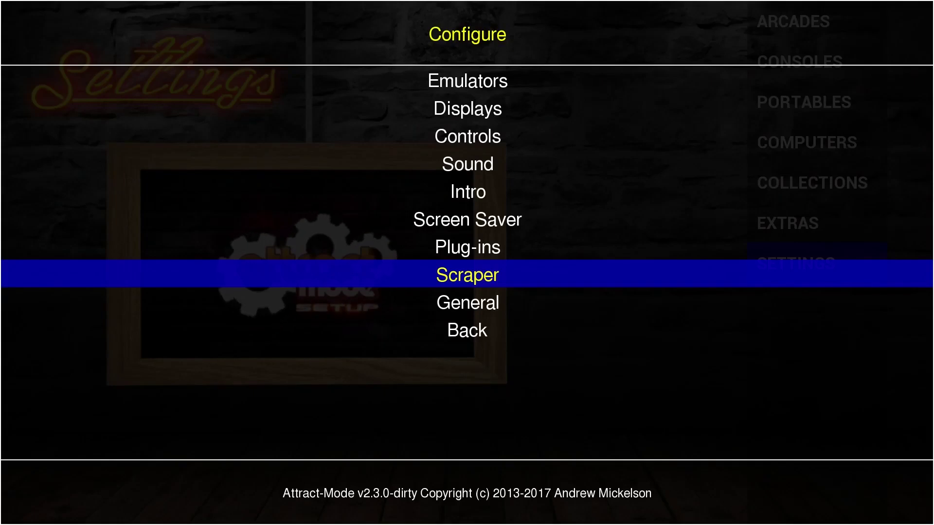
key(Up)
key(Up)
key(Up)
key(Up)
key(Up)
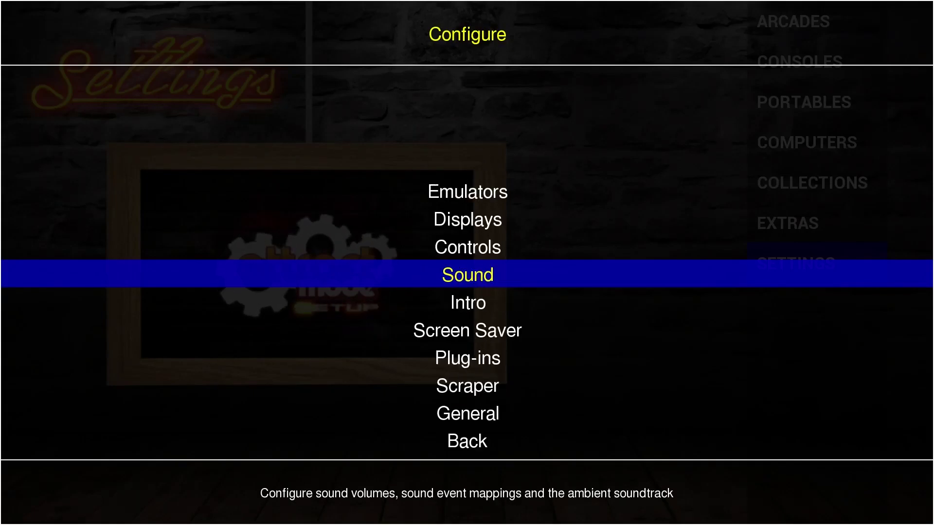
key(Return)
key(Up)
key(Up)
key(Up)
key(Up)
key(Up)
key(Up)
key(Up)
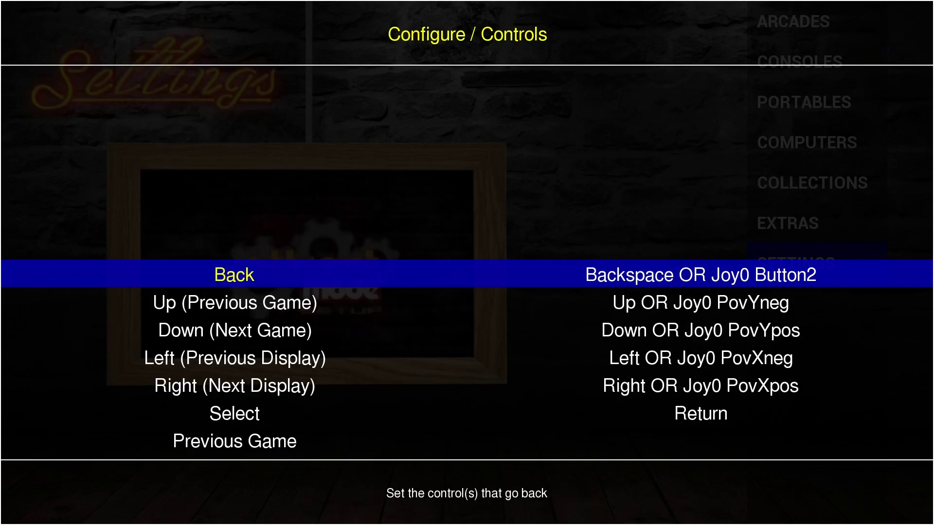
key(Return)
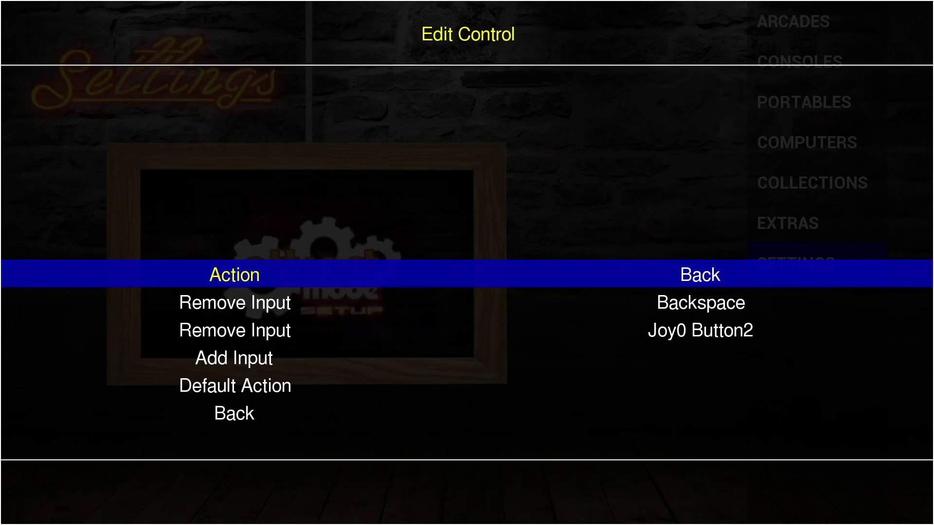
key(Down)
key(Down)
key(Down)
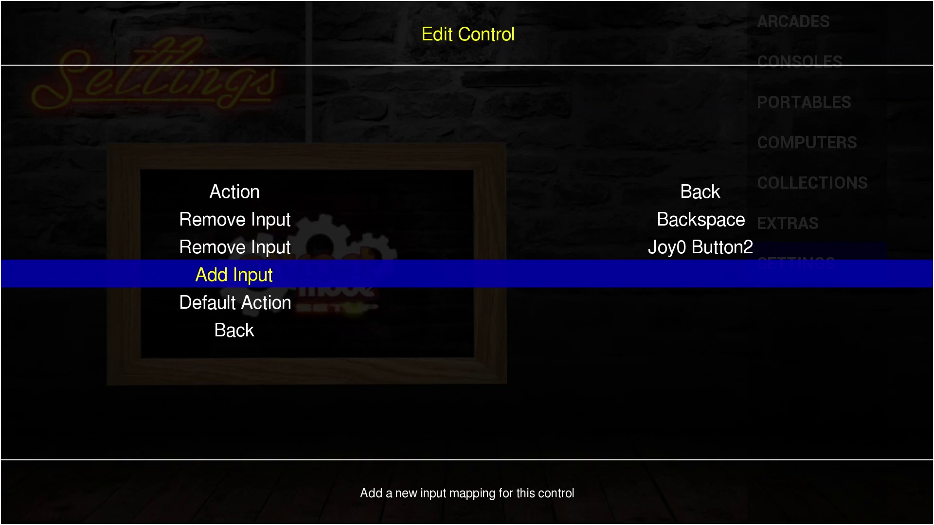
key(Return)
key(Escape)
key(Down)
key(Down)
key(Down)
key(Down)
key(Down)
key(Return)
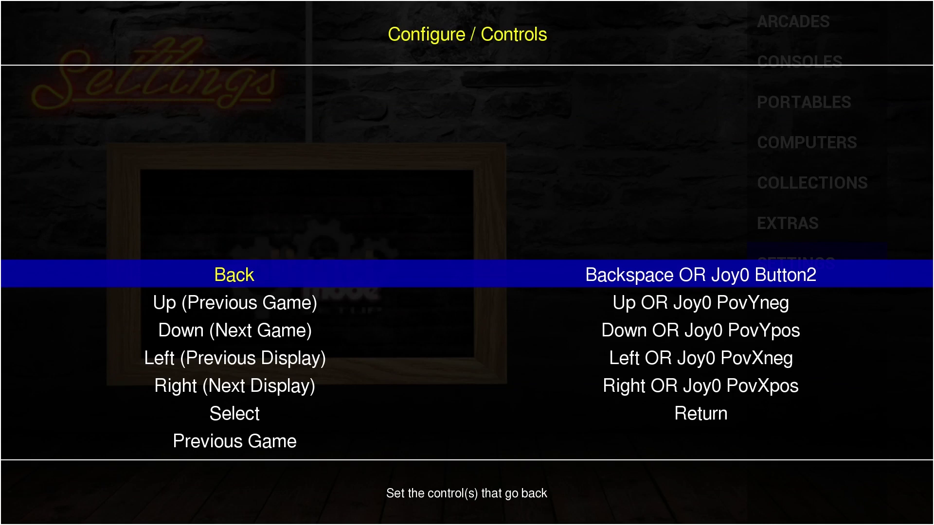
key(Down)
key(Down)
key(Down)
key(Down)
key(Down)
key(Down)
key(Down)
key(Down)
key(Down)
key(Down)
key(Down)
key(Down)
key(Down)
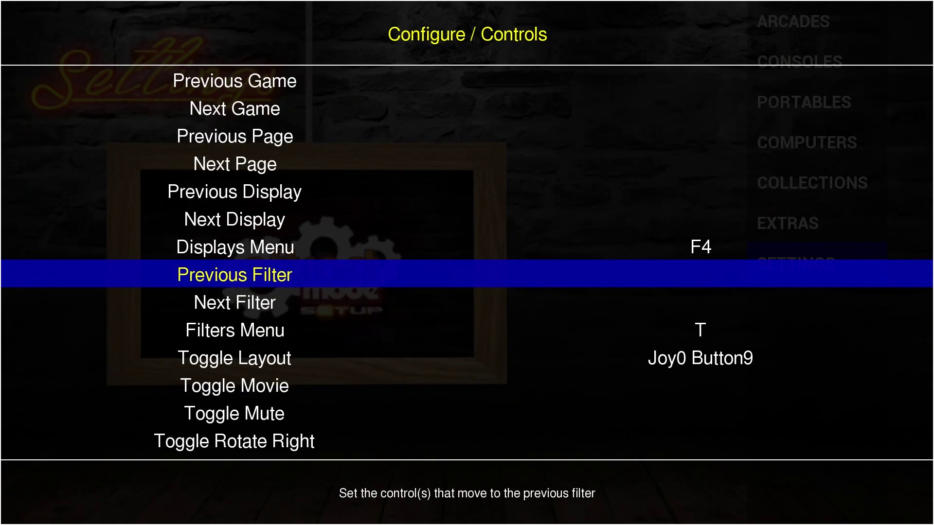
key(Escape)
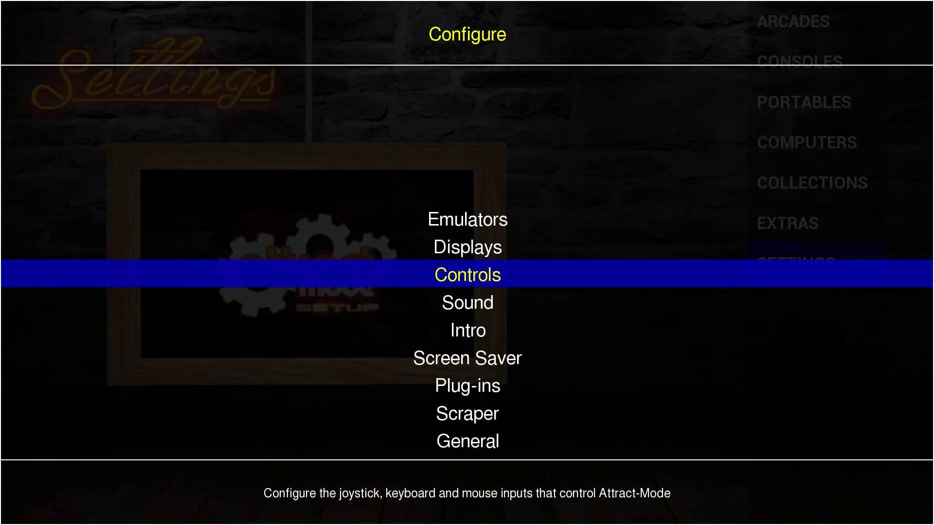
Step: Leave the configuration menu, open the Settings collection and select Attract Setup and Options
key(Escape)
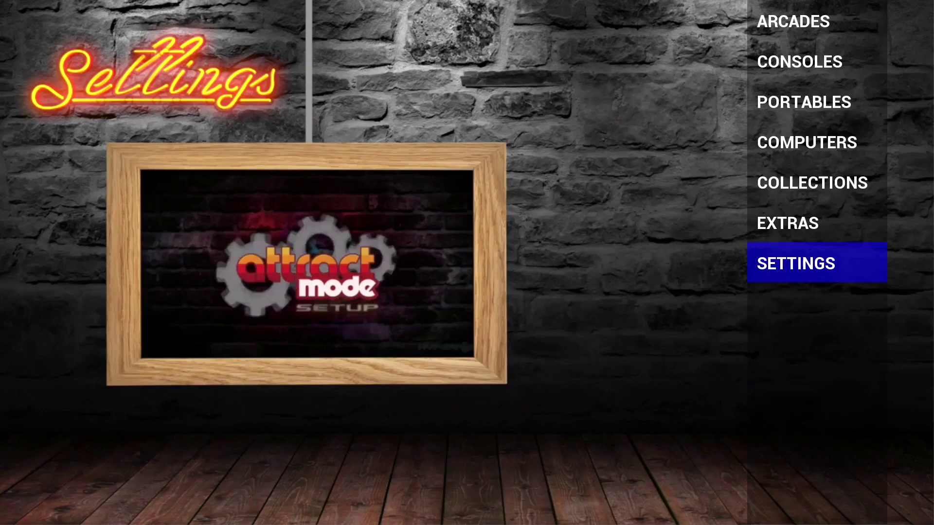
key(Up)
key(Up)
key(Up)
key(Up)
key(Up)
key(Down)
key(Down)
key(Down)
key(Down)
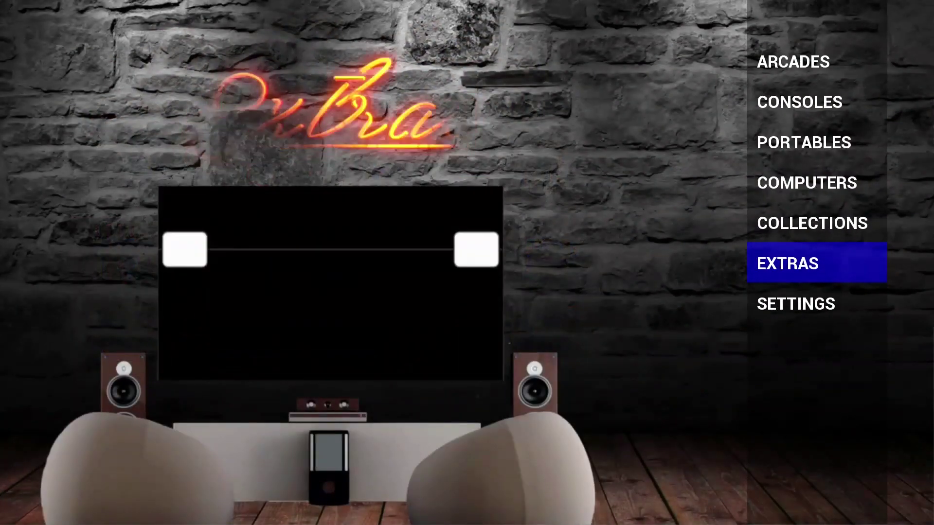
key(Down)
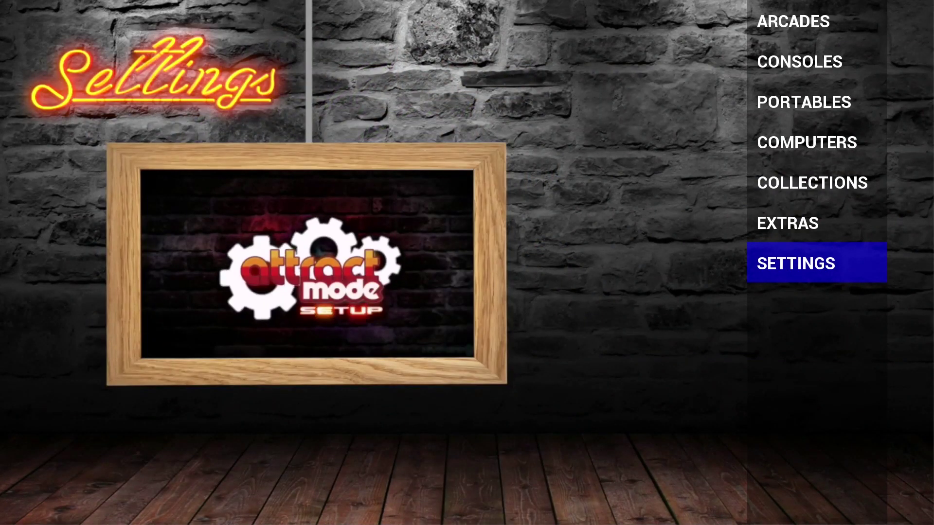
key(Return)
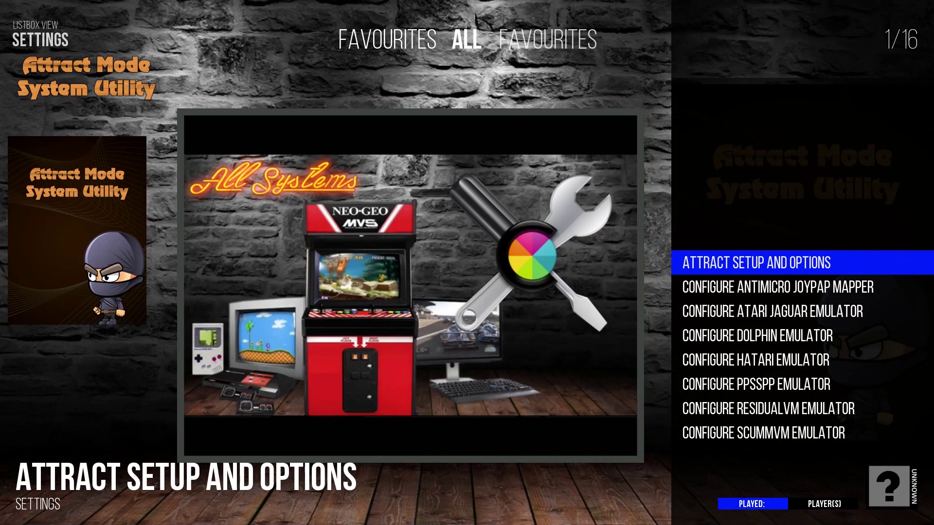
key(Down)
key(Up)
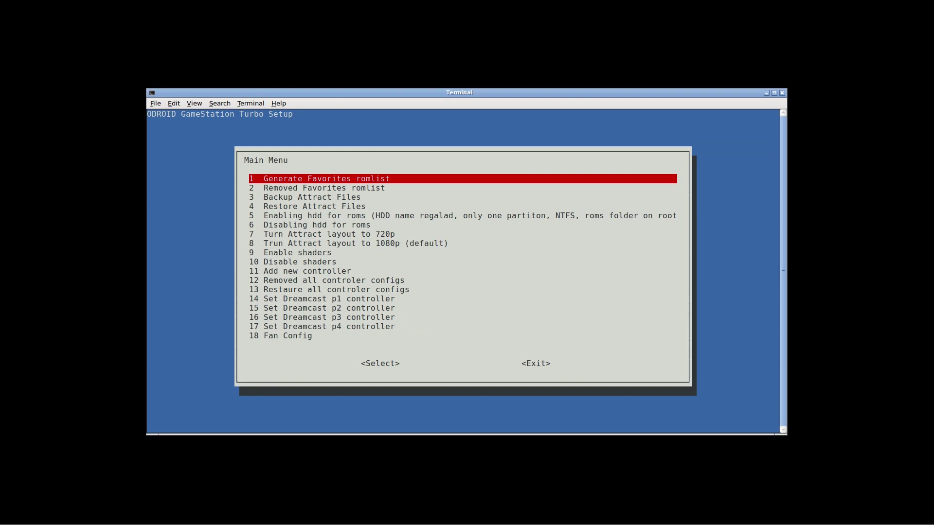
Step: Run 14 Set Dreamcast p1 controller with device 3, the ShanWan Gioteck PS3 controller
key(Down)
key(Down)
key(Down)
key(Down)
key(Down)
key(Down)
key(Down)
key(Down)
key(Down)
key(Down)
key(Down)
key(Down)
key(Down)
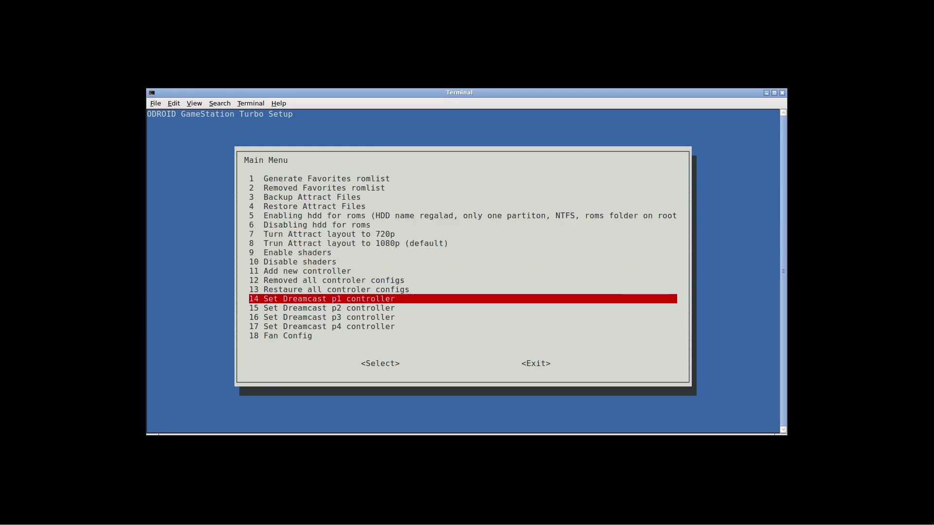
key(Return)
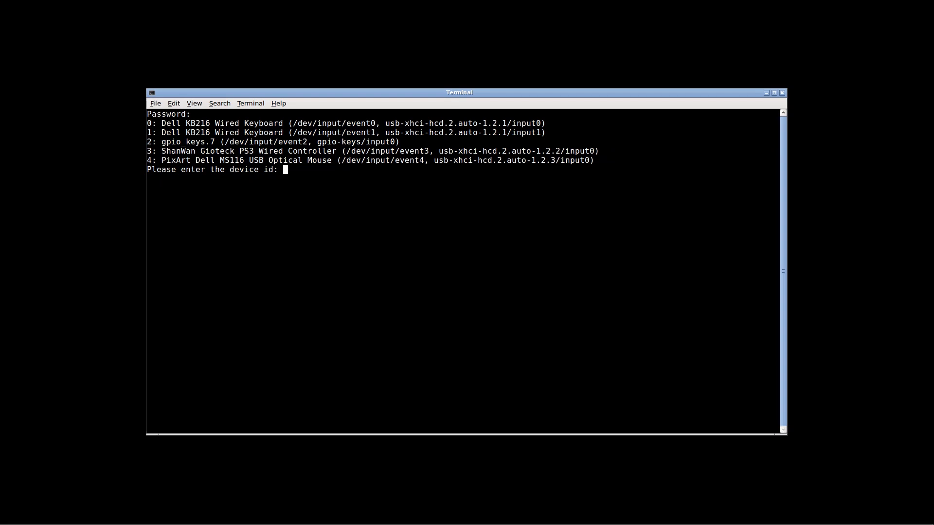
text(3)
key(Return)
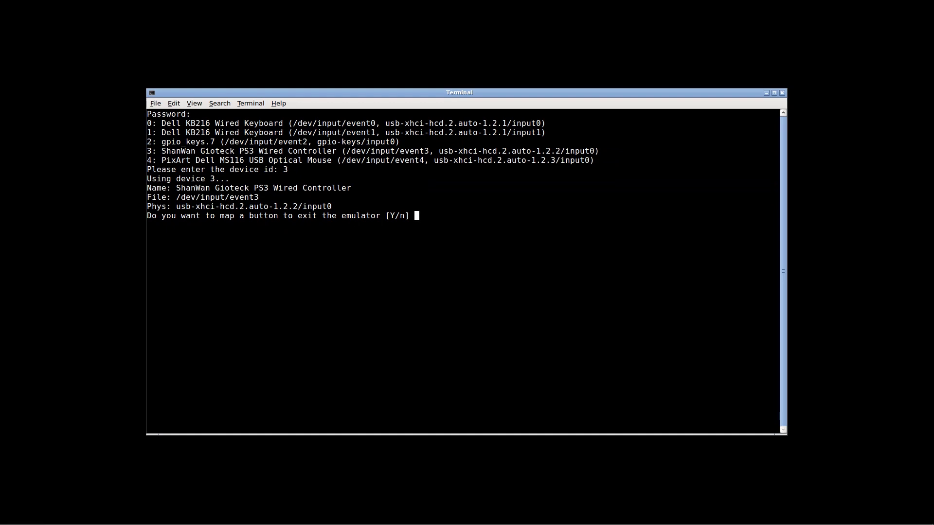
Step: Map the exit, A, B, X and Y buttons, skipping C, D and Z
key(Return)
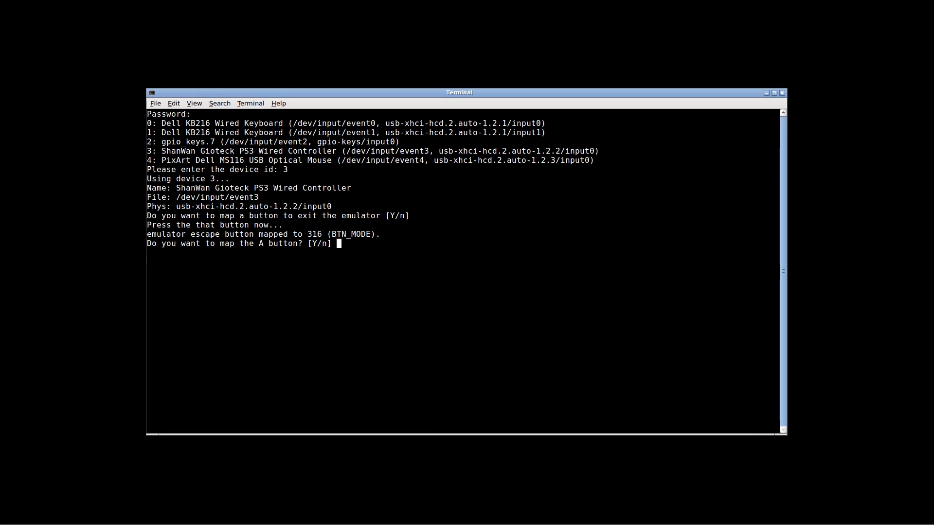
key(Return)
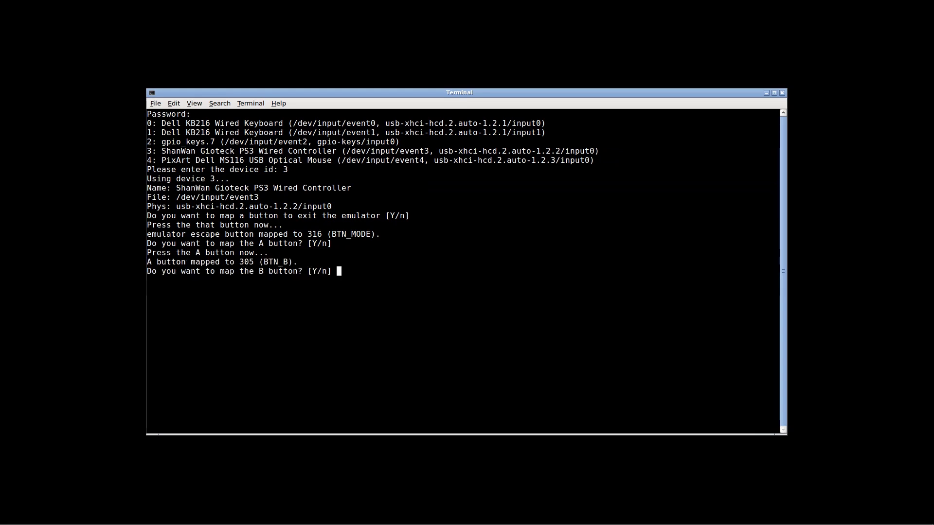
key(Return)
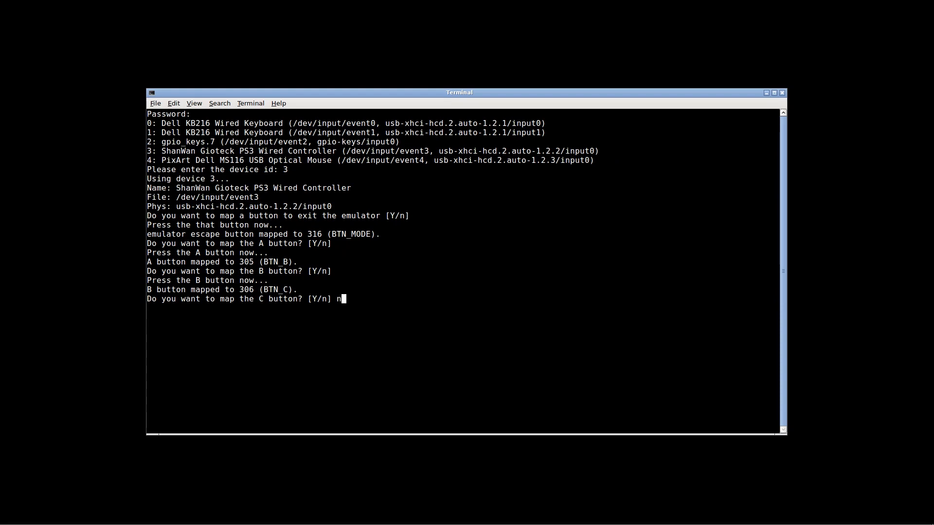
text(n)
key(Return)
text(n)
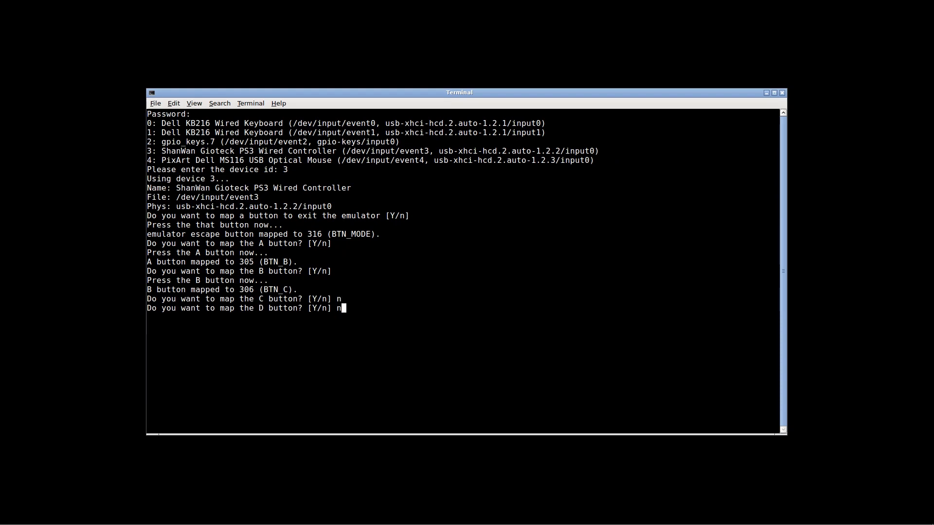
key(Return)
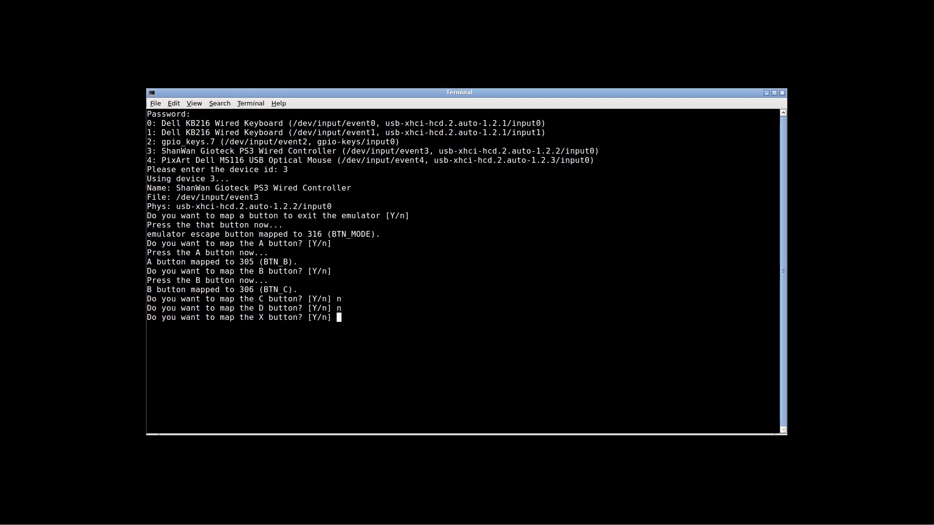
key(Return)
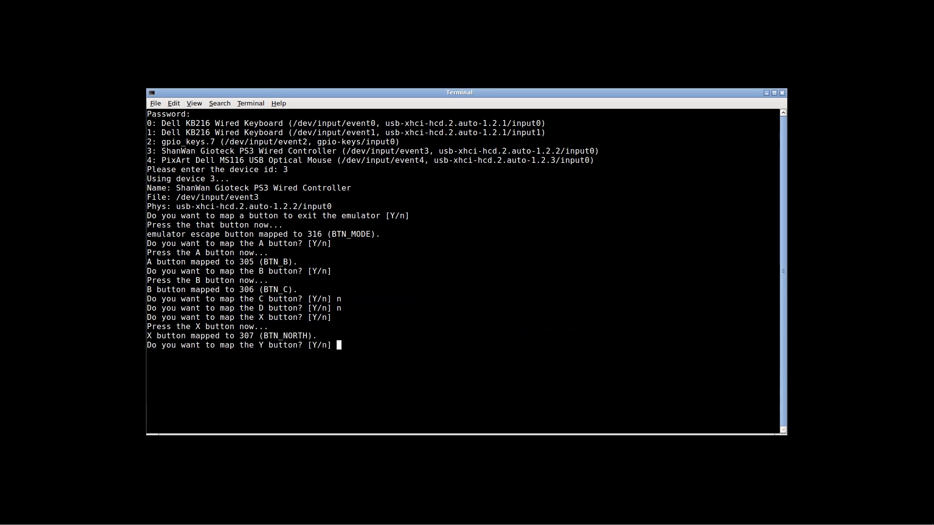
key(Return)
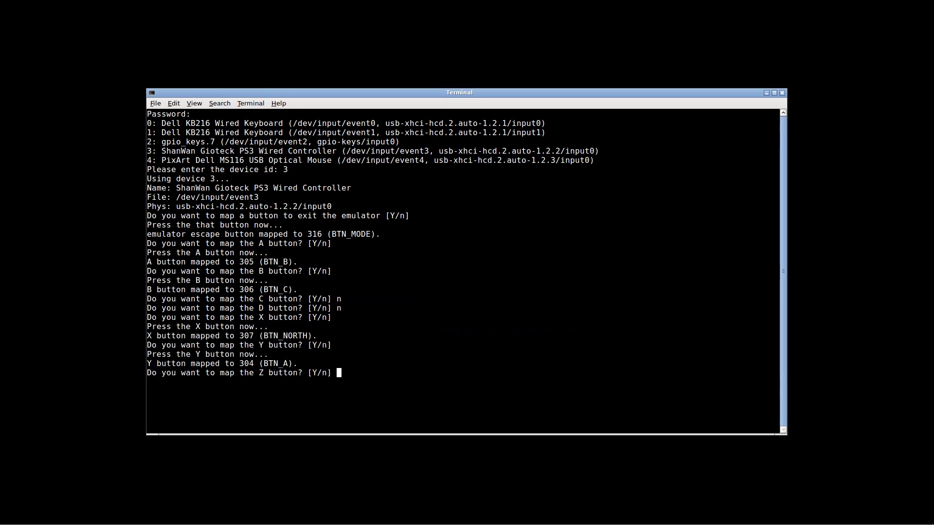
text(n)
key(Return)
key(Return)
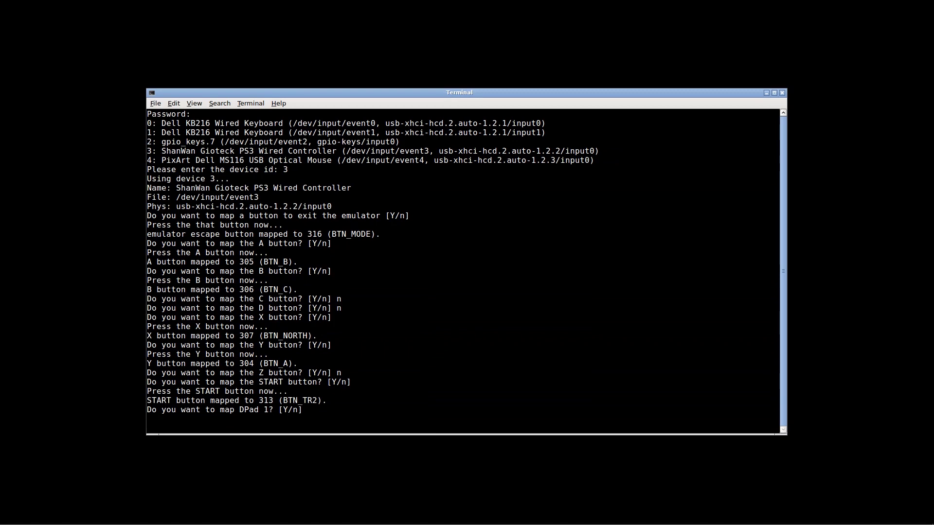
Step: Map DPad 1, both triggers and the analog stick, skip DPad 2, then quit setup
key(Return)
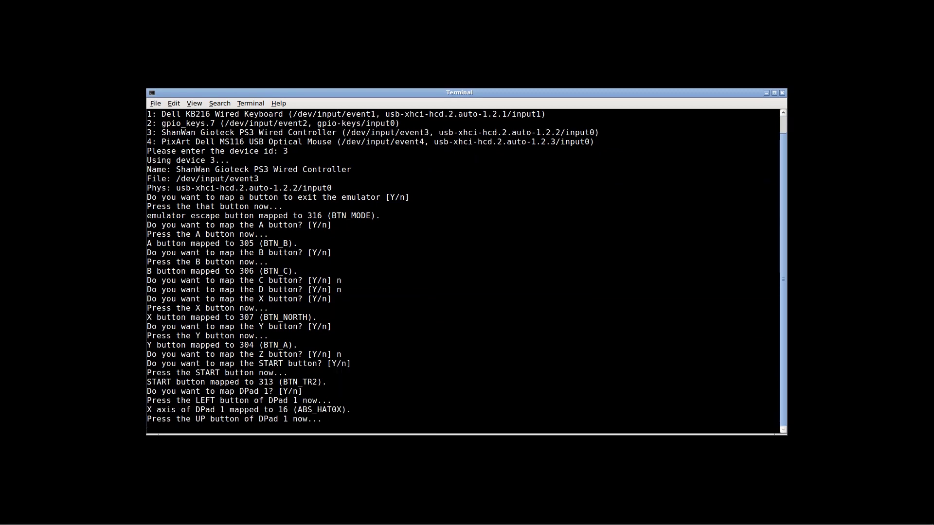
text(n)
key(Return)
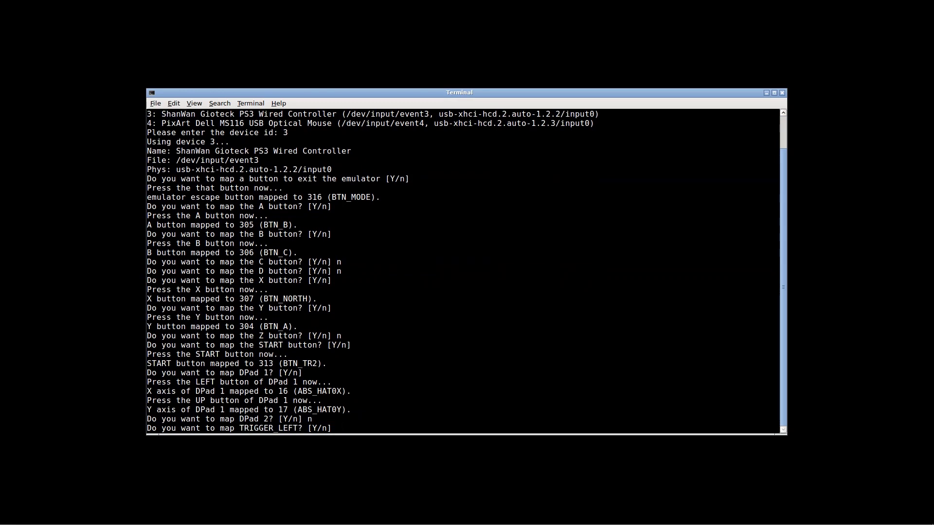
key(Return)
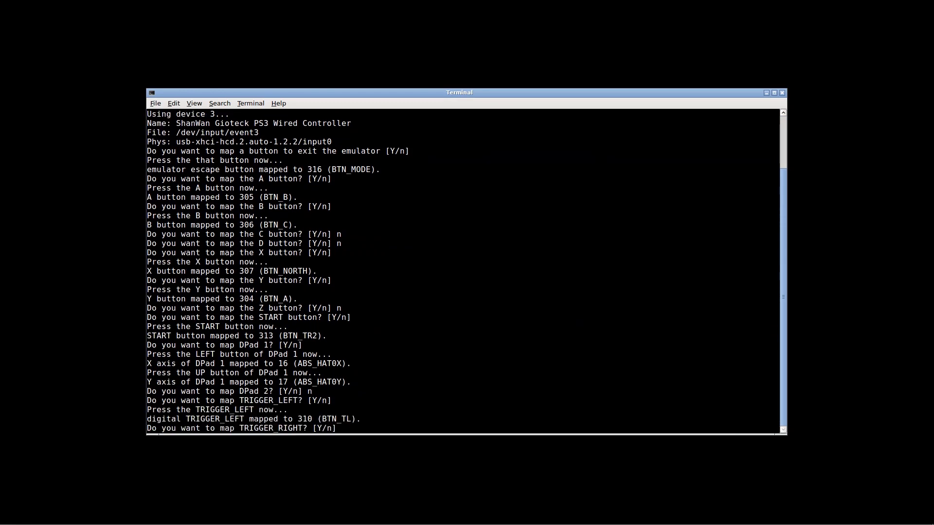
key(Return)
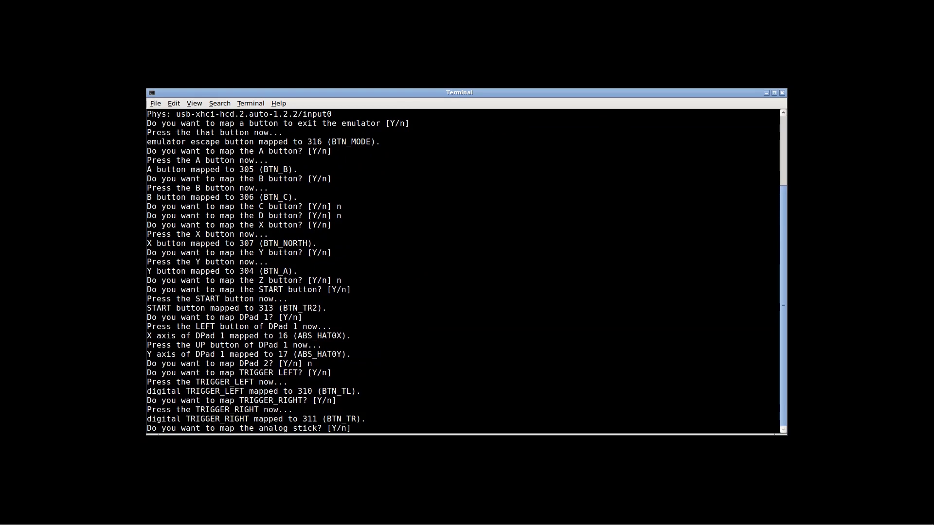
key(Return)
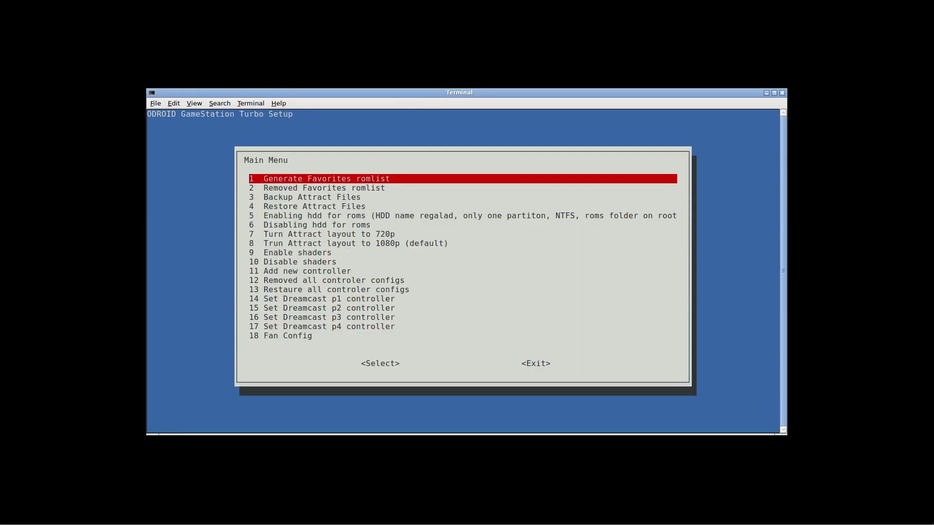
key(Tab)
key(Tab)
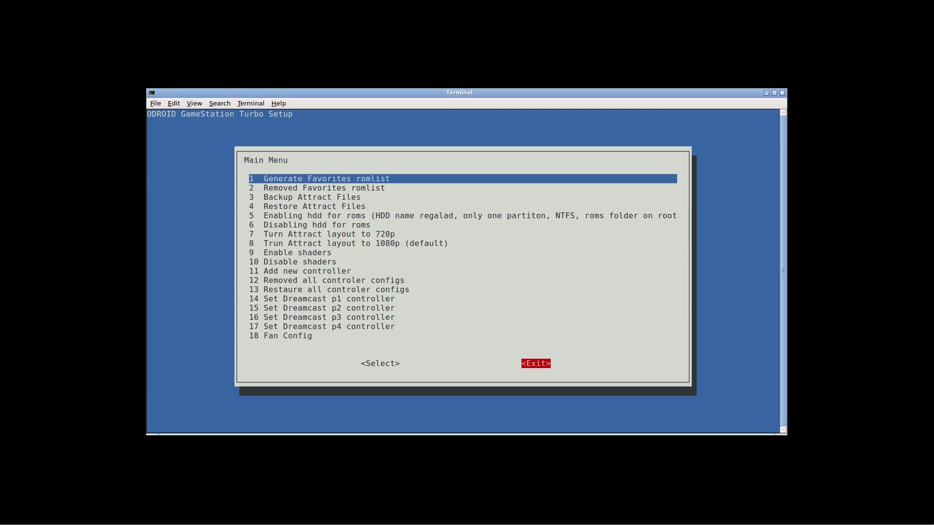
key(Return)
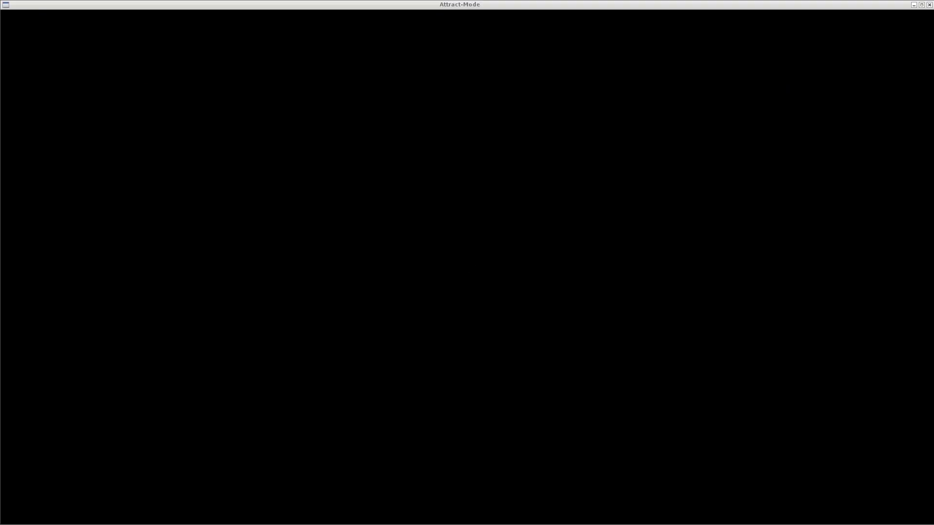
Step: Select the Configure Antimicro Joypad Mapper entry in the Settings list
key(Down)
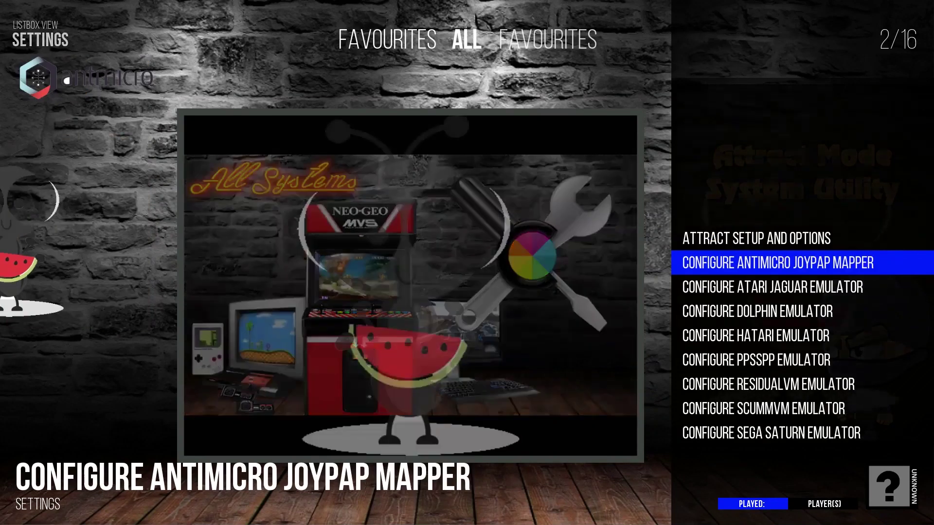
key(Down)
key(Up)
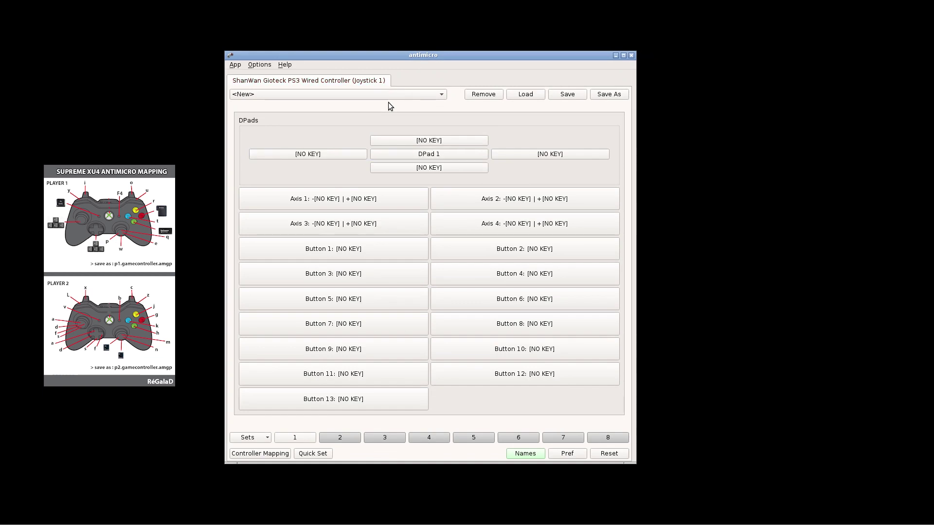
Step: Give DPad 1 the Arrows preset so it maps to UP, DOWN, LEFT and RIGHT
click(431, 156)
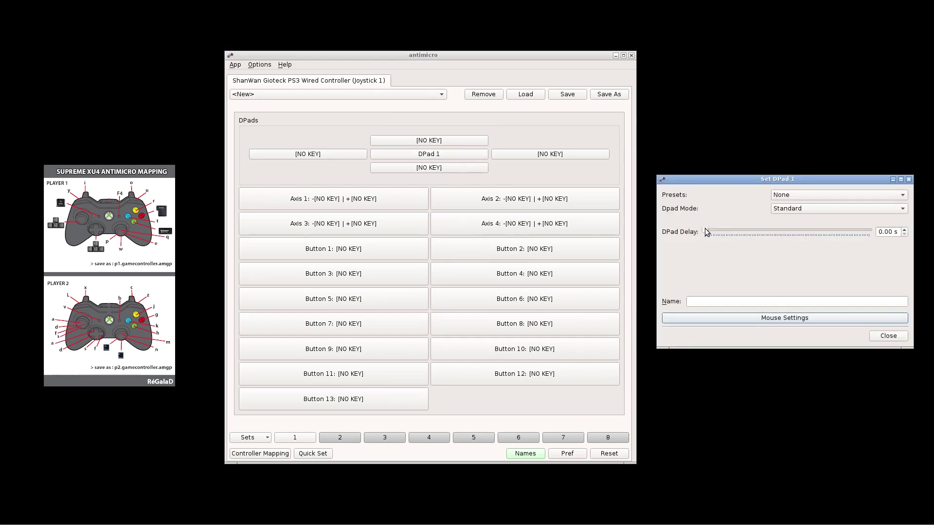
click(833, 198)
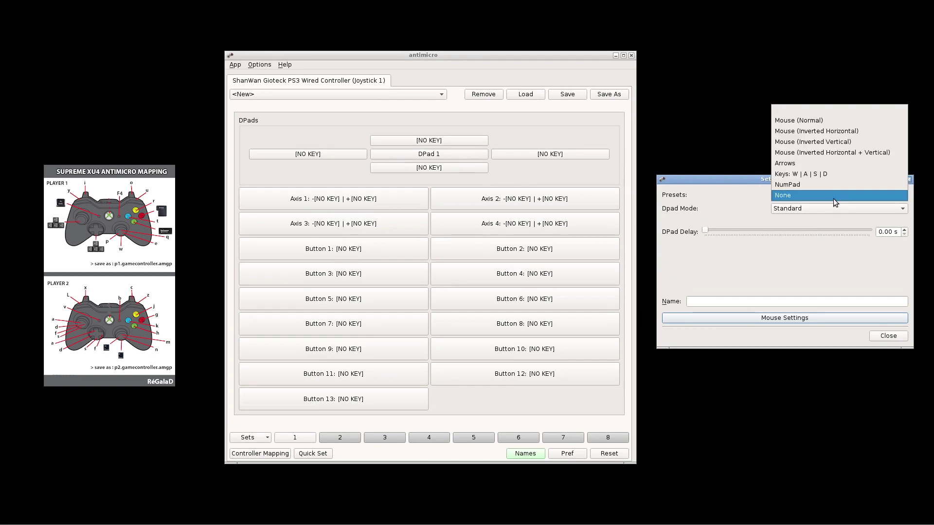
click(791, 165)
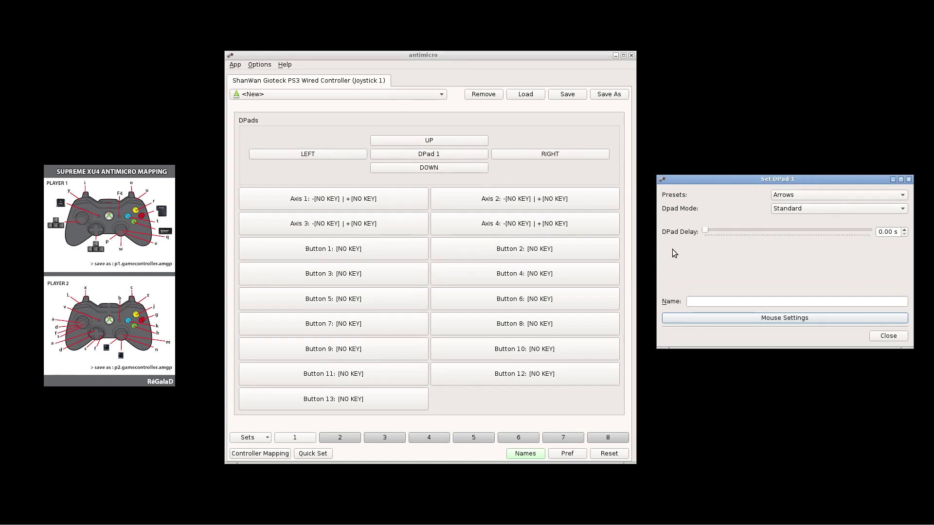
click(893, 337)
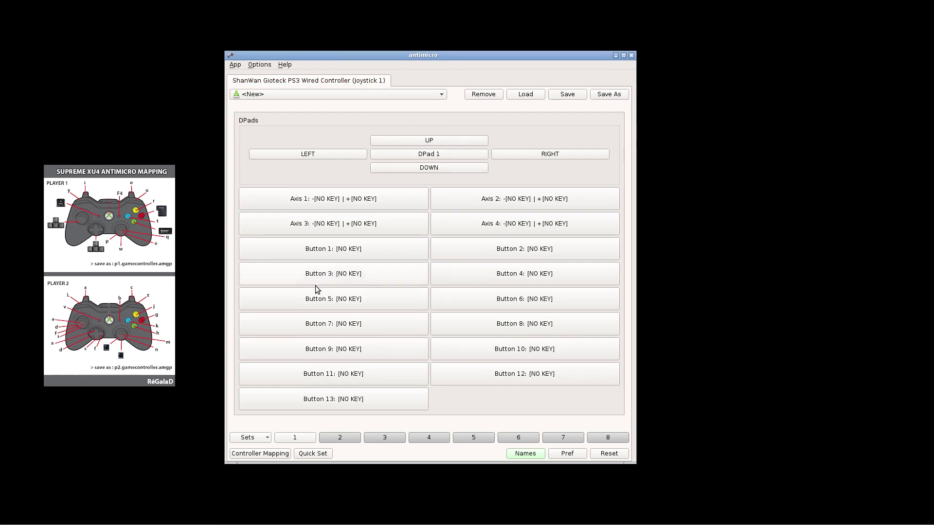
Step: Assign BACKSPACE, T, R and RETURN to Buttons 3, 4, 1 and 2
click(334, 276)
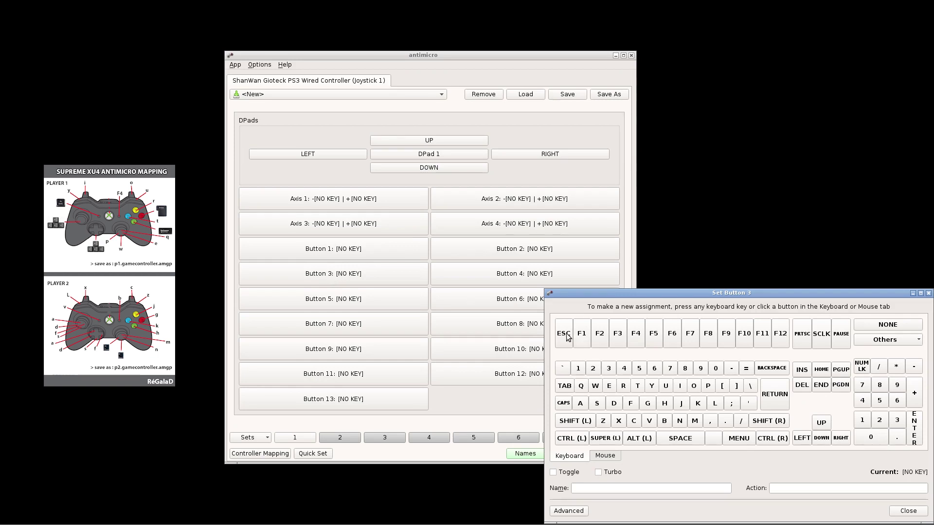
click(773, 370)
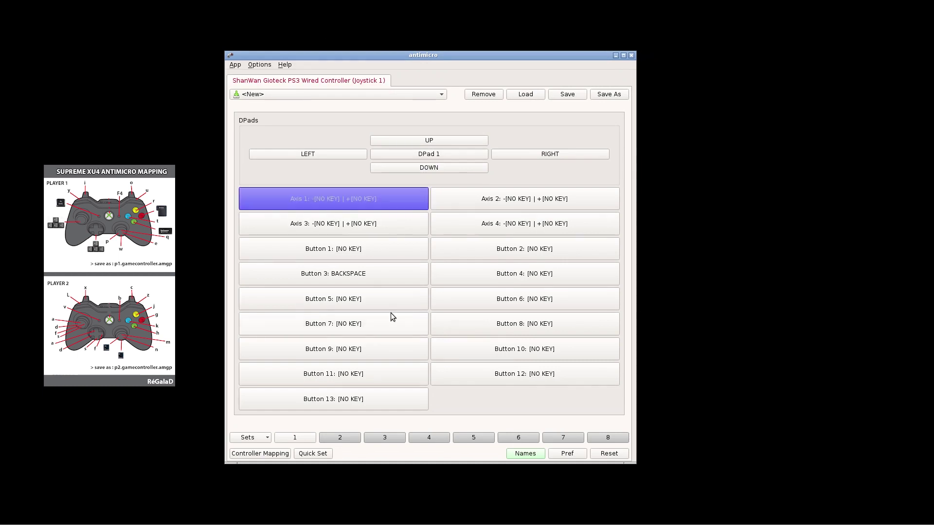
click(525, 274)
key(t)
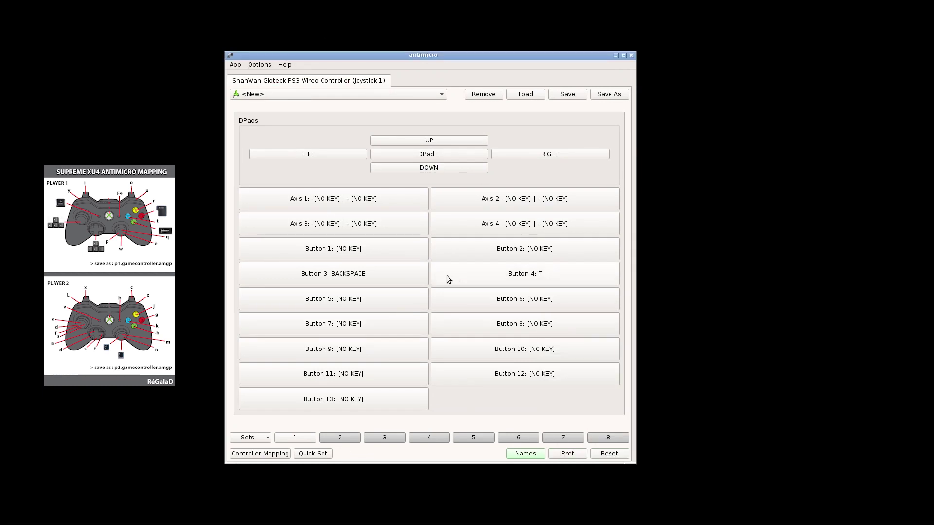
click(378, 252)
key(r)
click(471, 253)
key(Return)
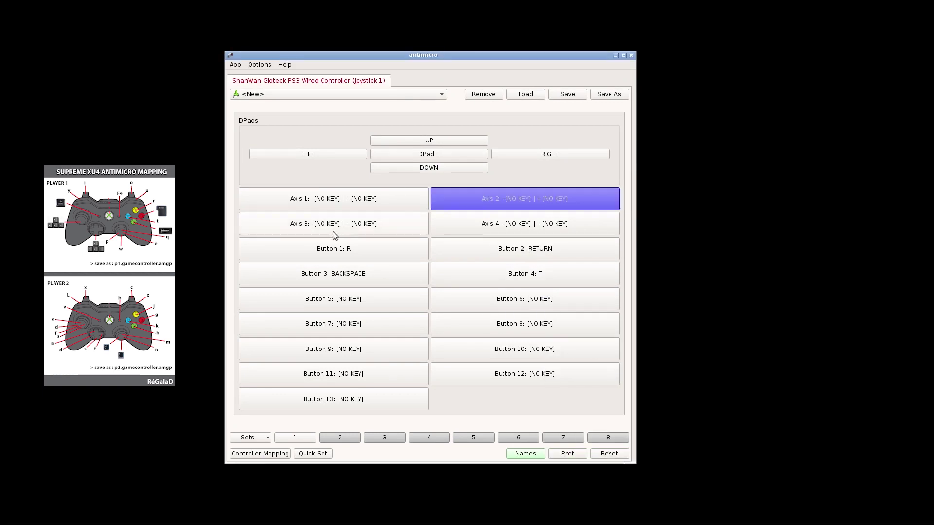
Step: Map Axis 1 to the left/right arrows and Axis 2 to the up/down arrows
click(347, 208)
click(822, 192)
click(822, 134)
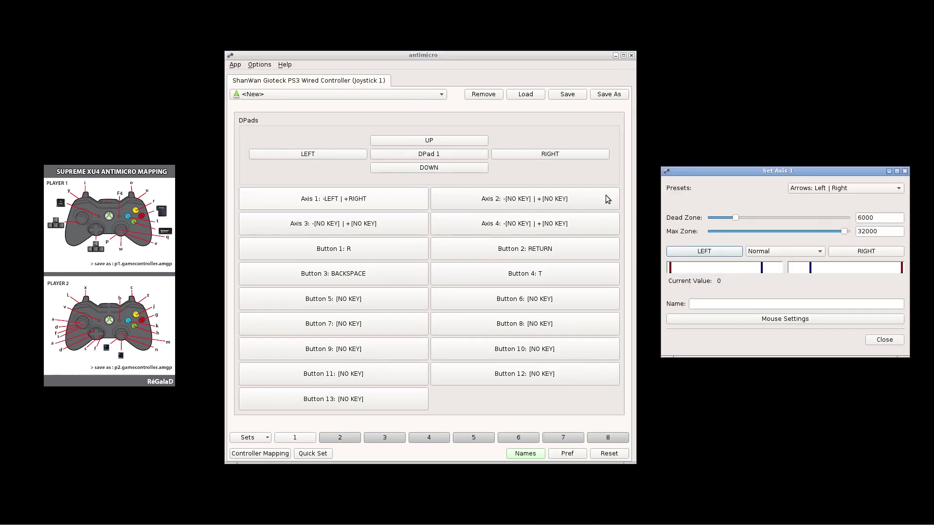
click(573, 205)
click(846, 188)
click(826, 124)
click(884, 340)
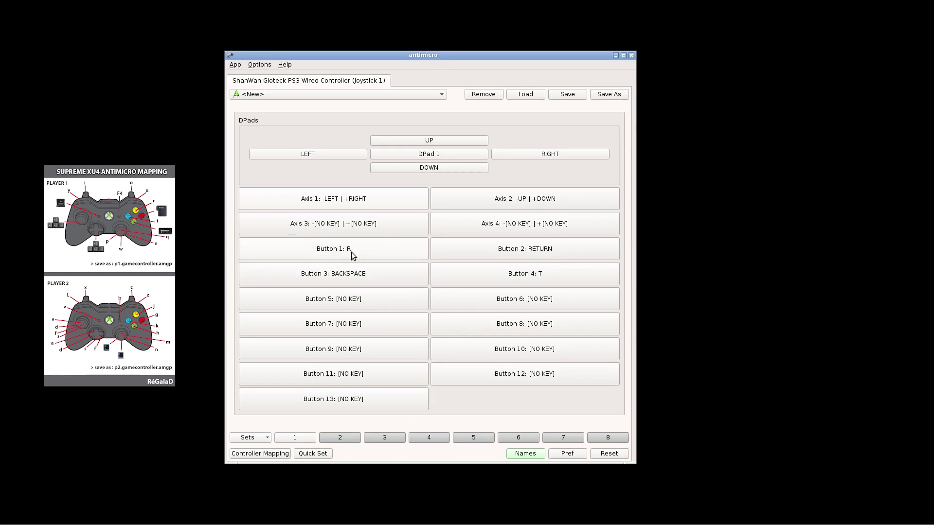
Step: Assign Y, U, I, O, ALT_L and F4 to Buttons 5–10, then begin saving the profile
click(359, 299)
key(y)
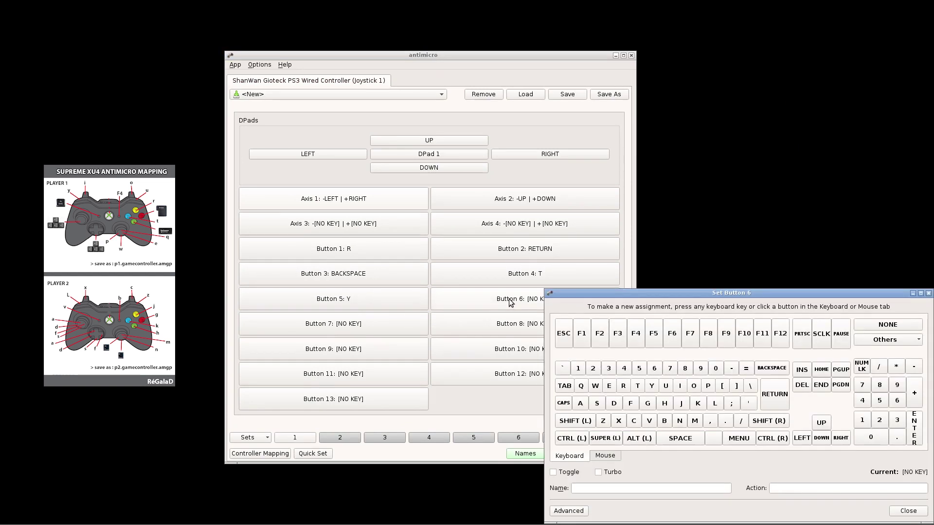
click(511, 298)
key(u)
click(343, 330)
key(i)
click(431, 318)
key(o)
click(334, 354)
click(639, 439)
click(518, 348)
click(639, 339)
click(615, 95)
Step: Save the controller mapping as p1.gamecontroller, overwriting the existing profile
text(p1.gamecontroller.)
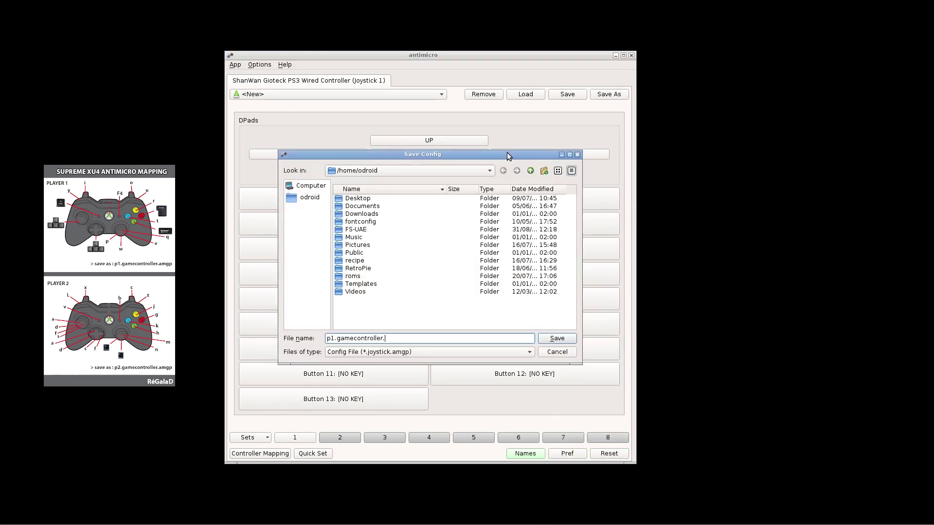
key(Return)
key(Return)
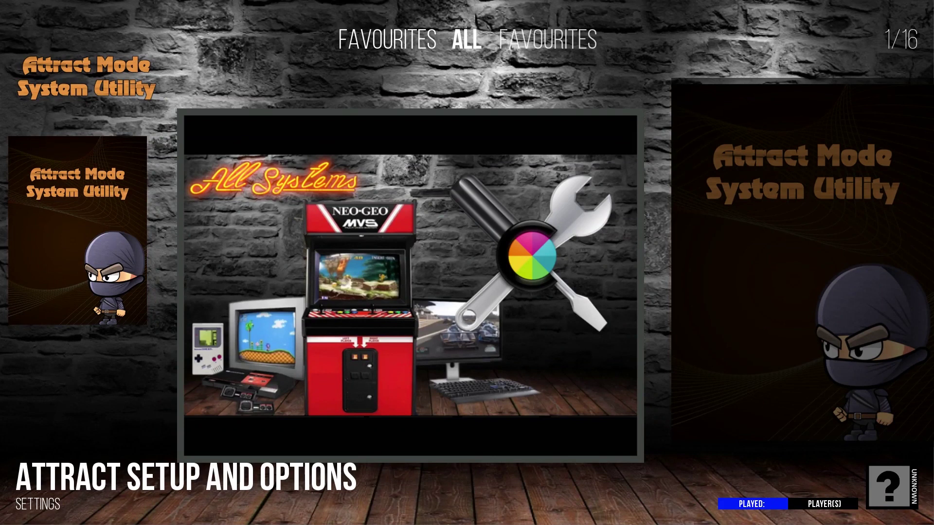
Step: Scroll the Settings list to the Attract Setup and Options entry
key(Down)
key(Down)
key(Down)
key(Down)
key(Down)
key(Down)
key(Down)
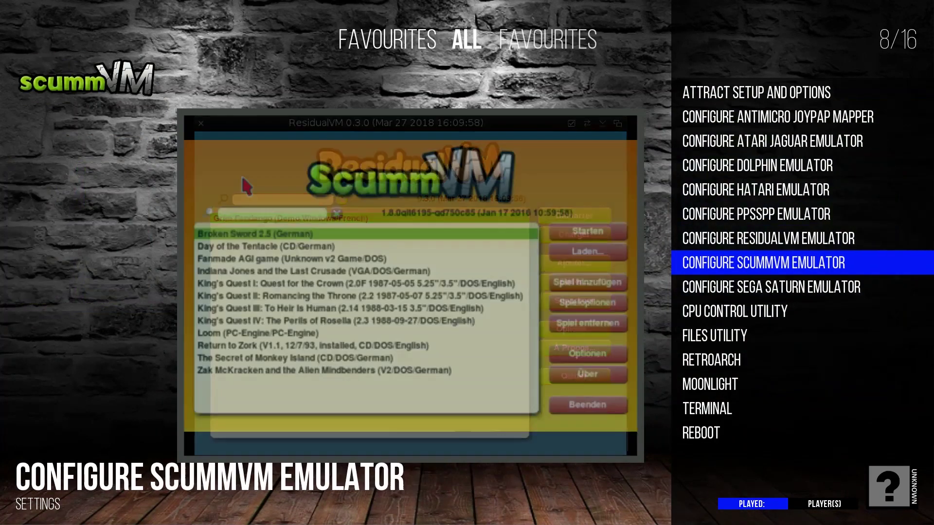
key(Up)
key(Up)
key(Up)
key(Up)
key(Up)
key(Up)
key(Up)
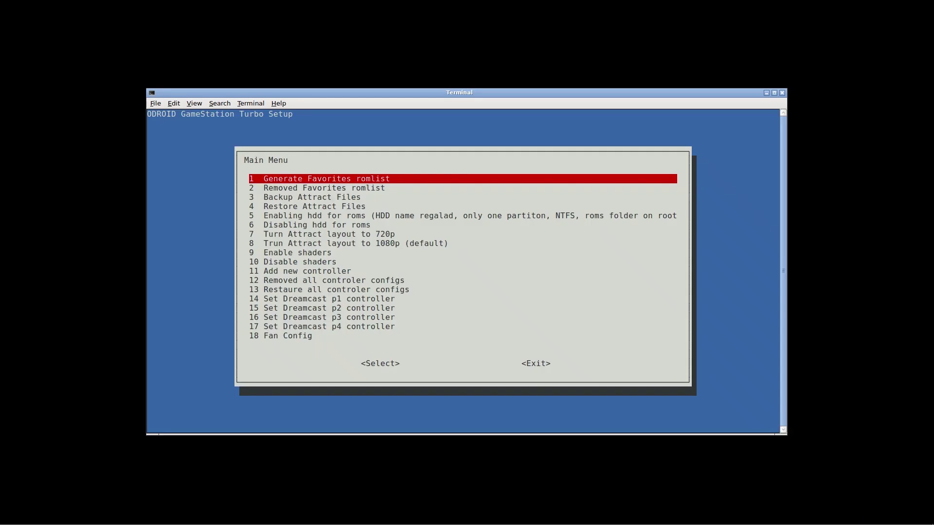
Step: Move down to option 5, 'Enabling hdd for roms'
key(Down)
key(Down)
key(Down)
key(Down)
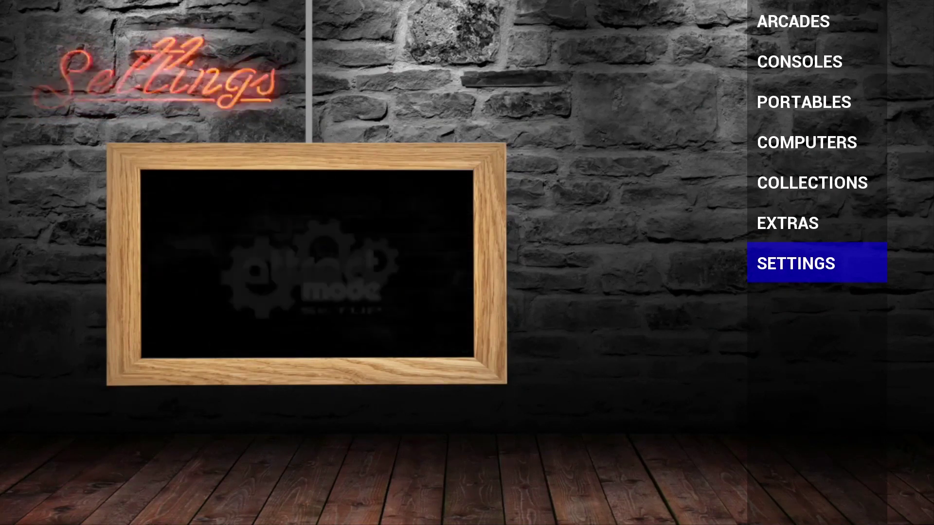
Step: Open the CONSOLES section from the main menu, landing on Sony PlayStation
key(Up)
key(Up)
key(Up)
key(Up)
key(Up)
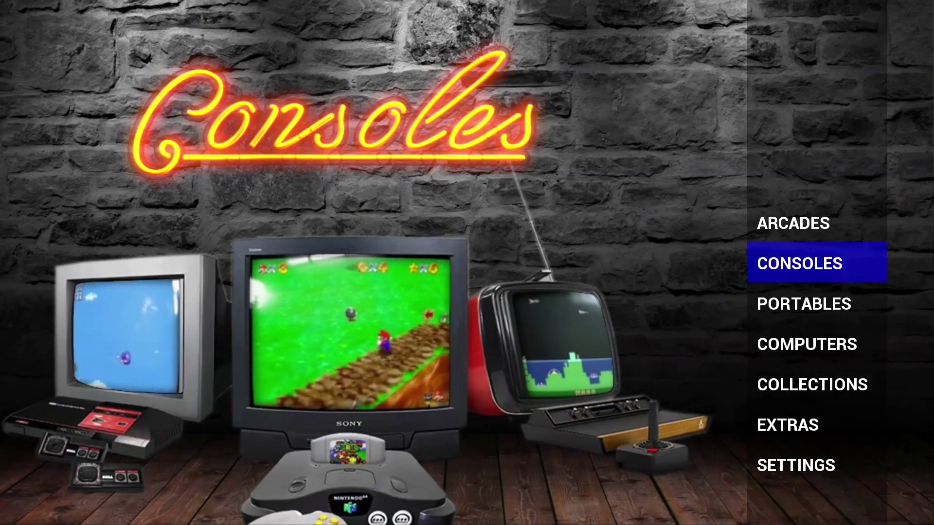
key(Return)
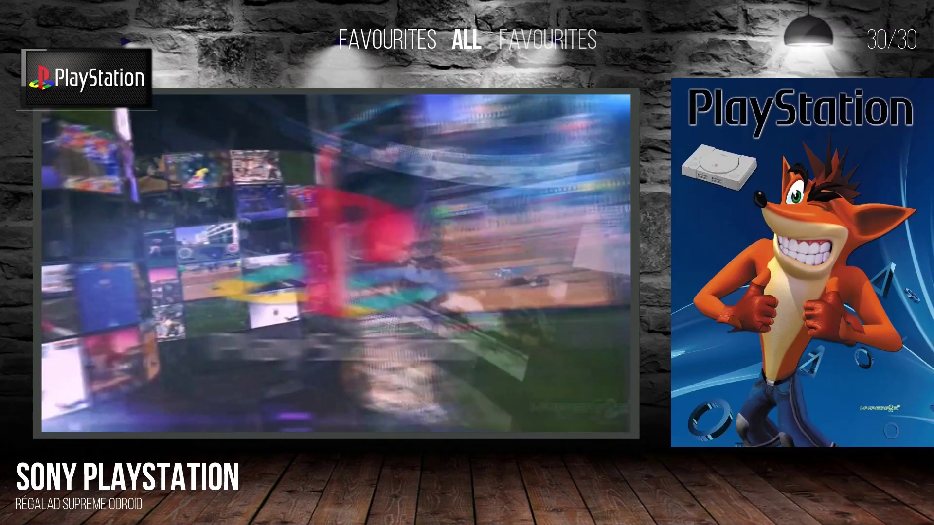
Step: Open the Sony PlayStation game list and choose GAME START in Geppy-X's title menu
key(Return)
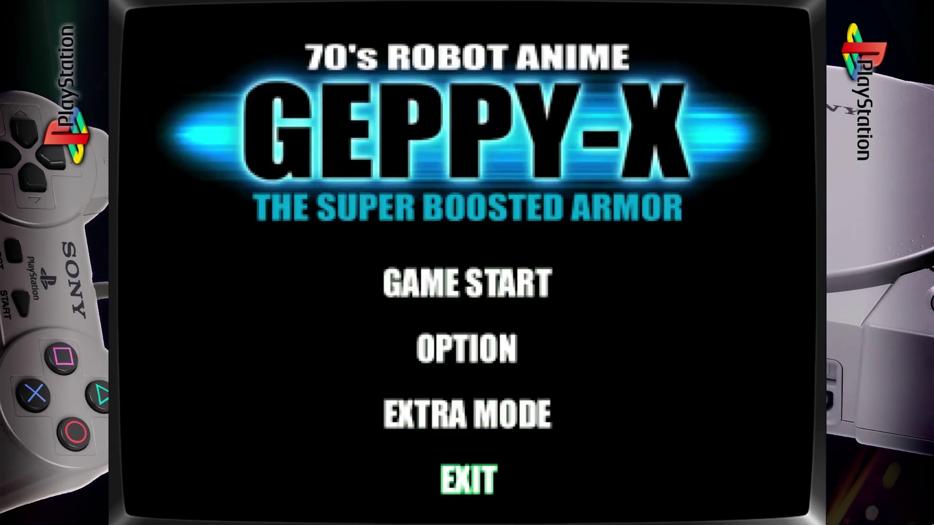
key(Up)
key(Up)
key(Up)
key(Return)
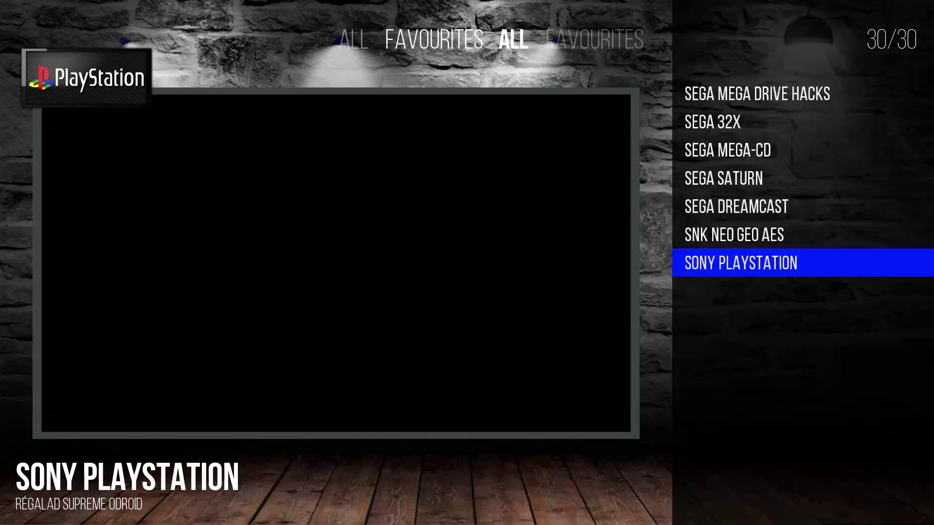
key(Escape)
Step: Back out of the PlayStation list to the main menu and move to Settings
key(Down)
key(Down)
key(Down)
key(Down)
key(Down)
key(Up)
key(Down)
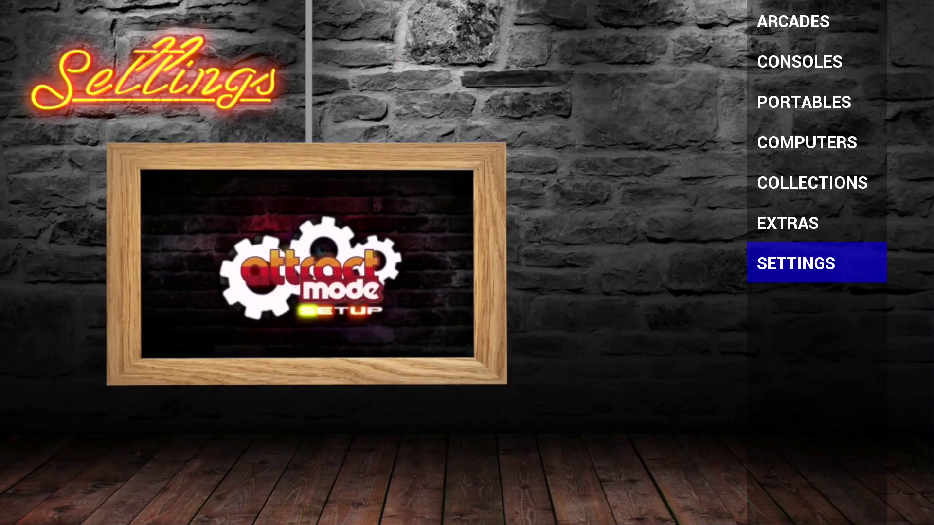
Step: Open the Settings list and move down to CPU Control Utility
key(Return)
key(Down)
key(Down)
key(Down)
key(Down)
key(Down)
key(Down)
key(Down)
key(Down)
key(Down)
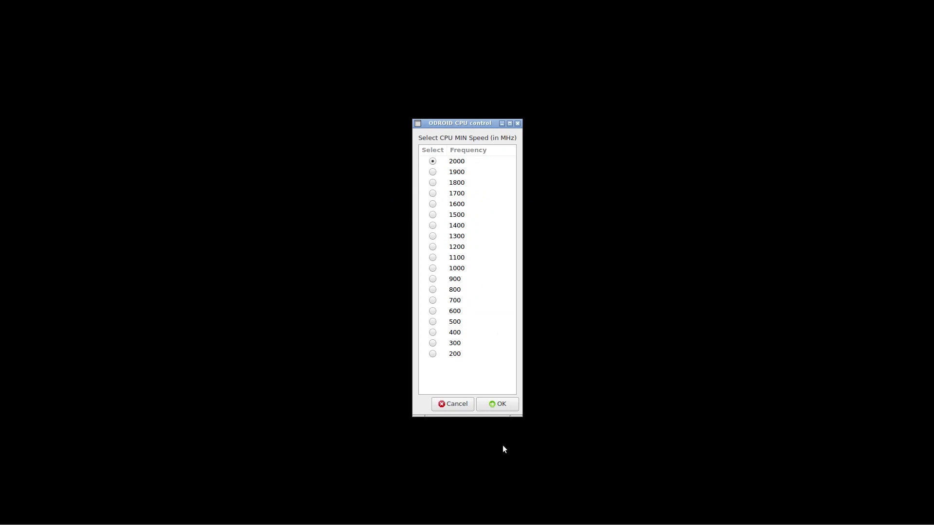
Step: Accept 2000 MHz as the minimum CPU speed
click(501, 404)
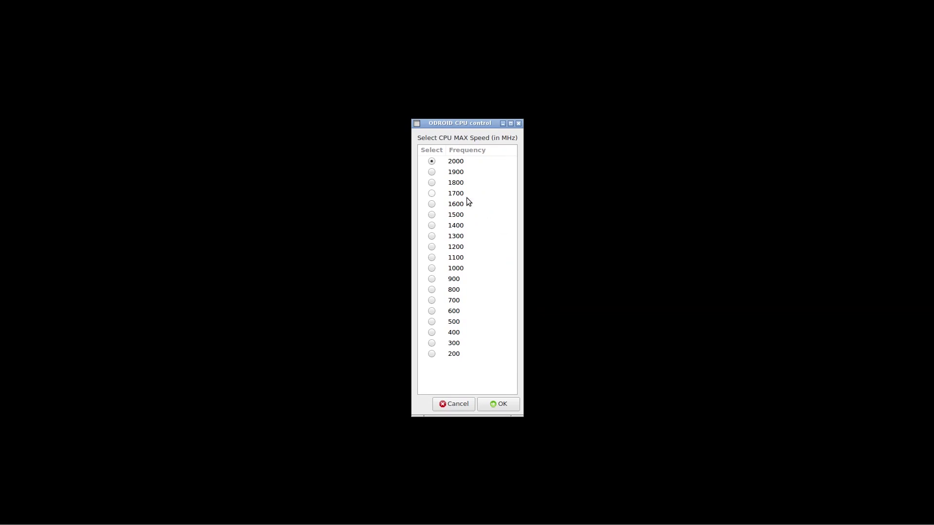